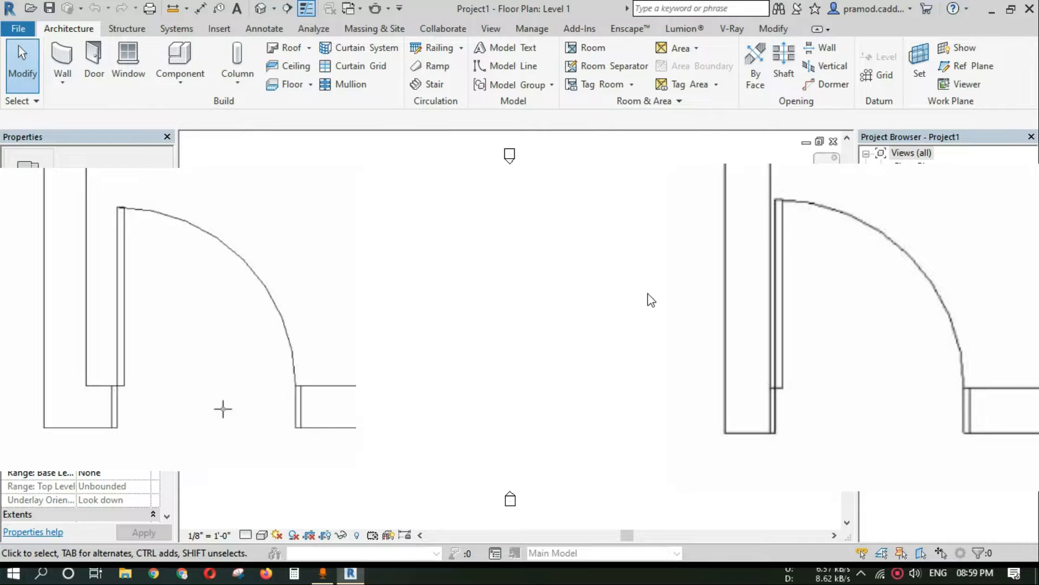
# - Start an architectural wall of type Generic - 8" with its top constraint set up to Level 2
pyautogui.click(58, 88)
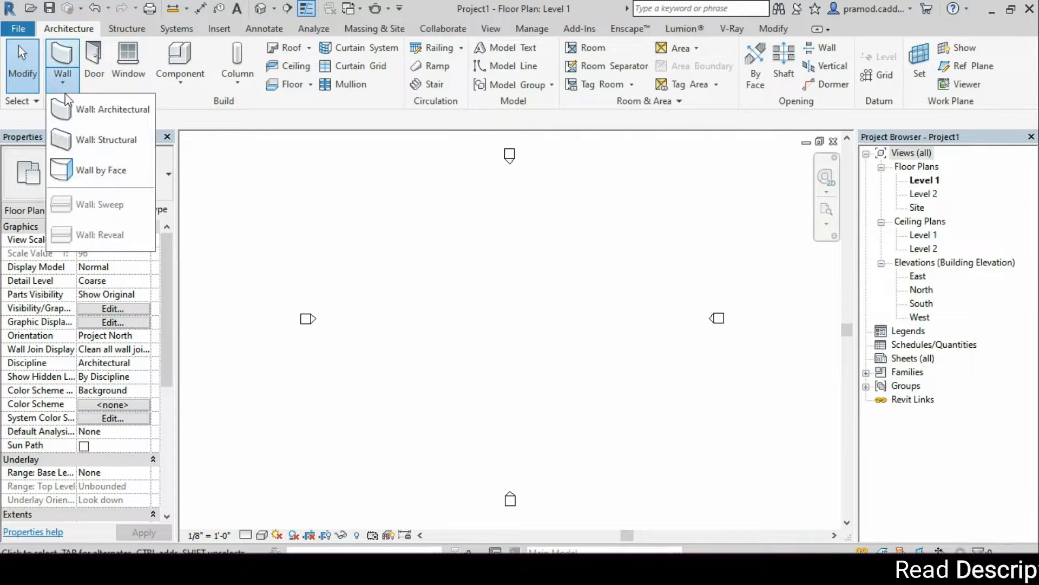
pyautogui.click(80, 106)
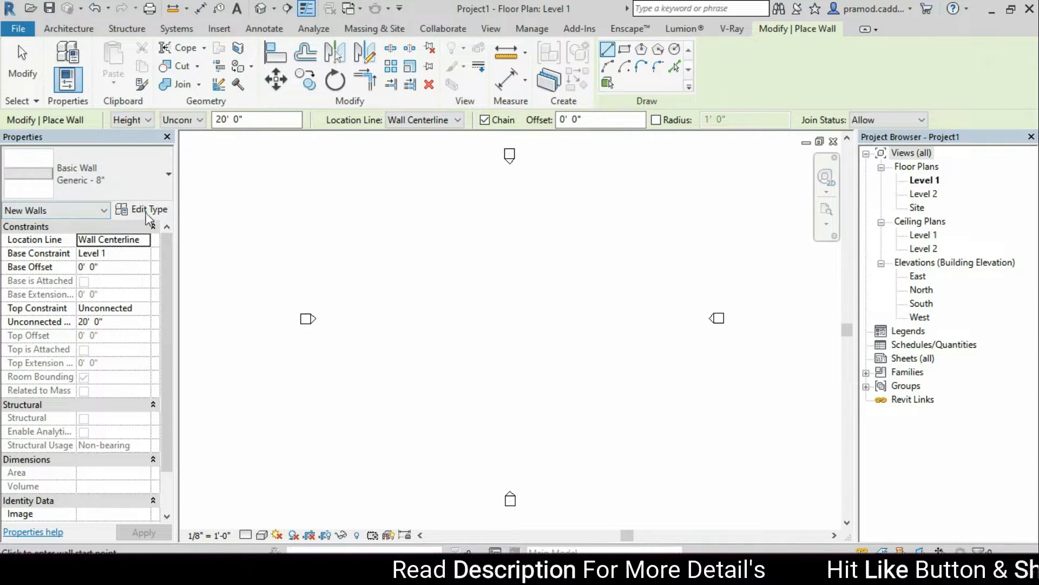
pyautogui.scroll(2, 436, 299)
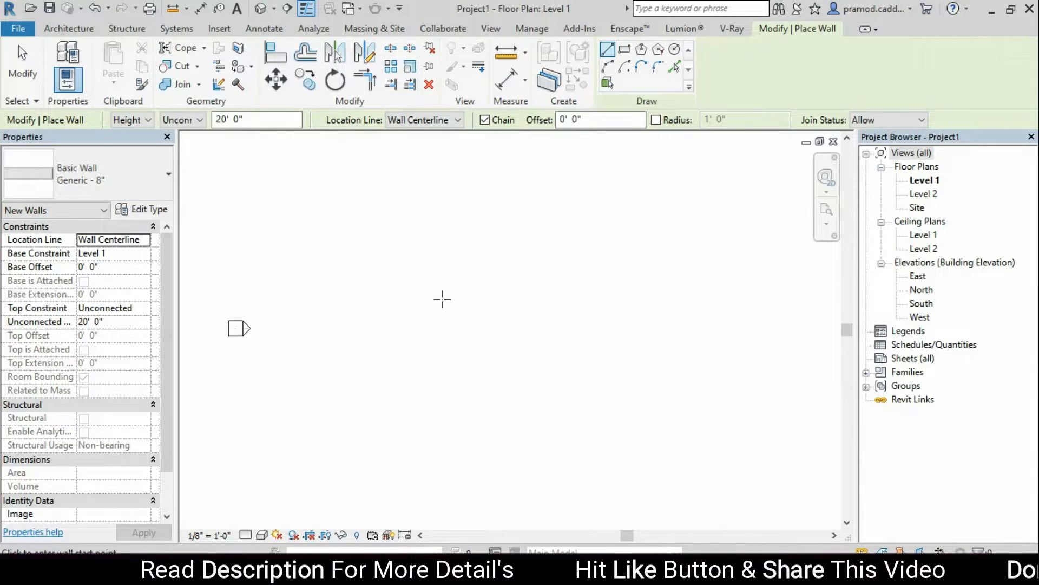
pyautogui.scroll(1, 350, 280)
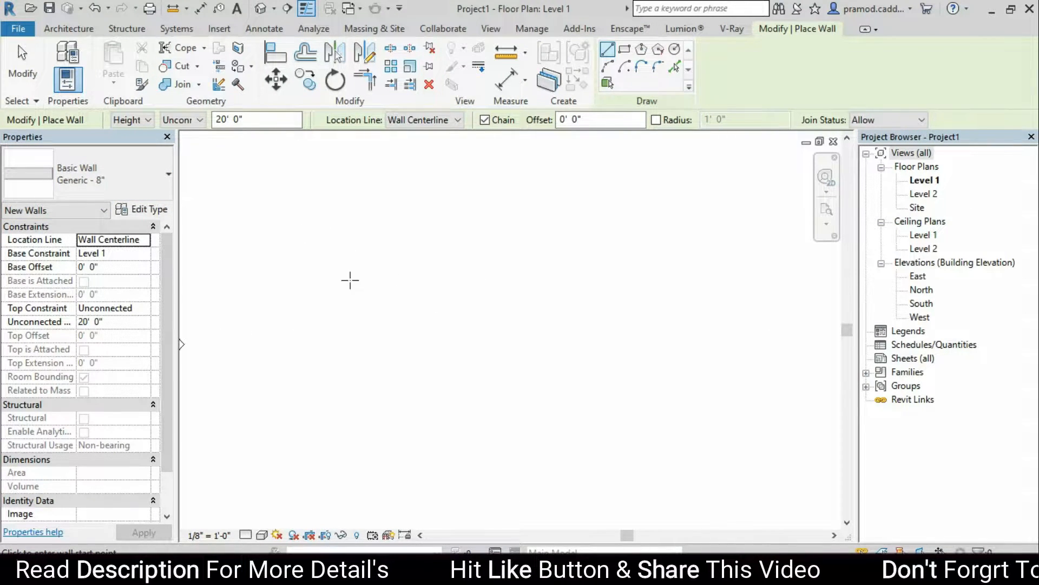
pyautogui.click(143, 308)
pyautogui.click(113, 344)
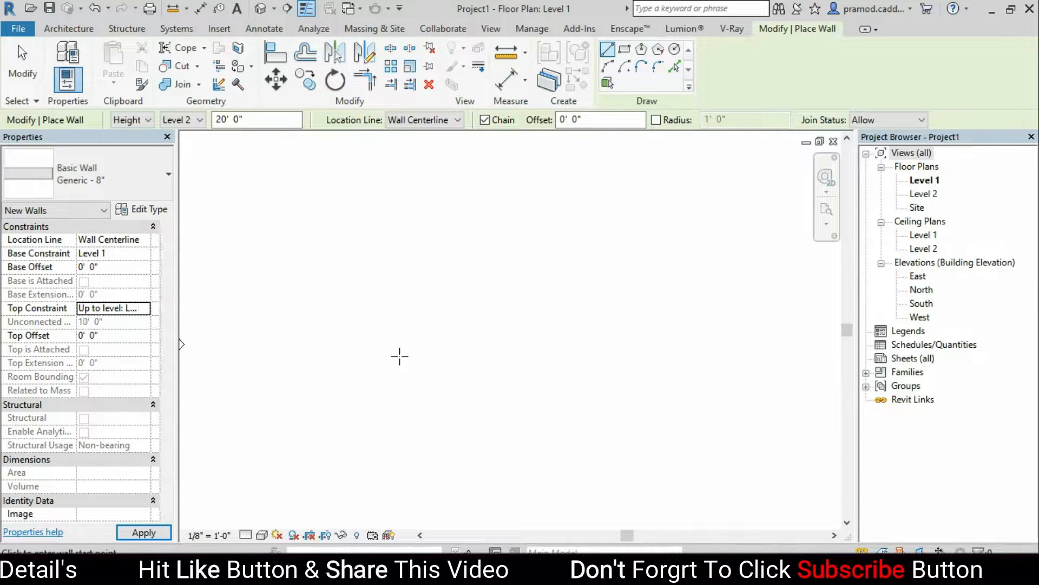
# - Draw an L-shaped pair of walls: a vertical one about 11' 6" long and a horizontal one running right from its lower end
pyautogui.click(419, 300)
pyautogui.click(418, 374)
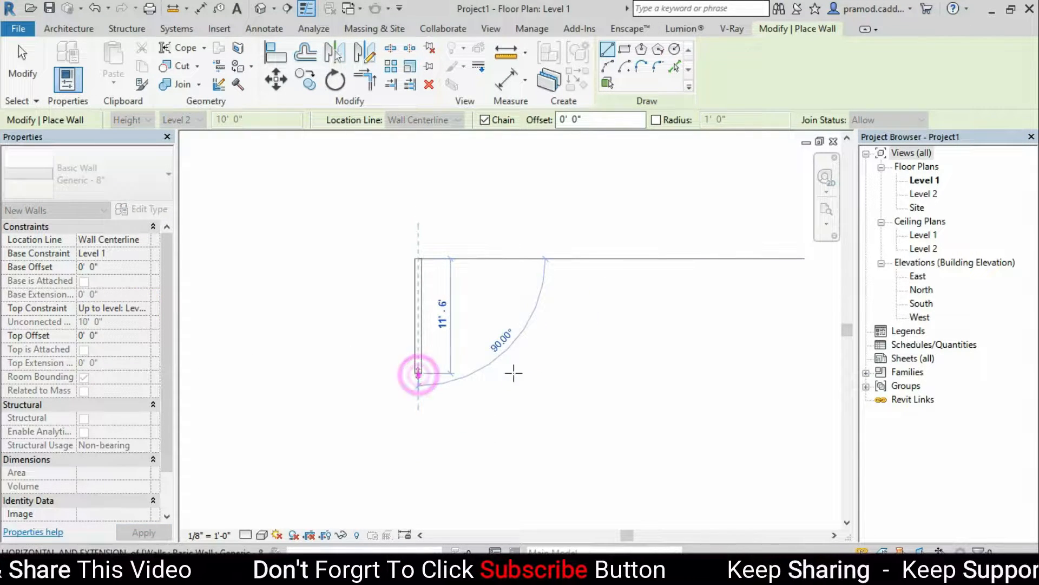
pyautogui.click(558, 373)
pyautogui.press('Escape')
pyautogui.scroll(2, 453, 399)
pyautogui.scroll(1, 444, 413)
pyautogui.moveTo(436, 434)
pyautogui.mouseDown(button='middle')
pyautogui.moveTo(425, 446)
pyautogui.moveTo(446, 444)
pyautogui.mouseUp(button='middle')
pyautogui.press('Escape')
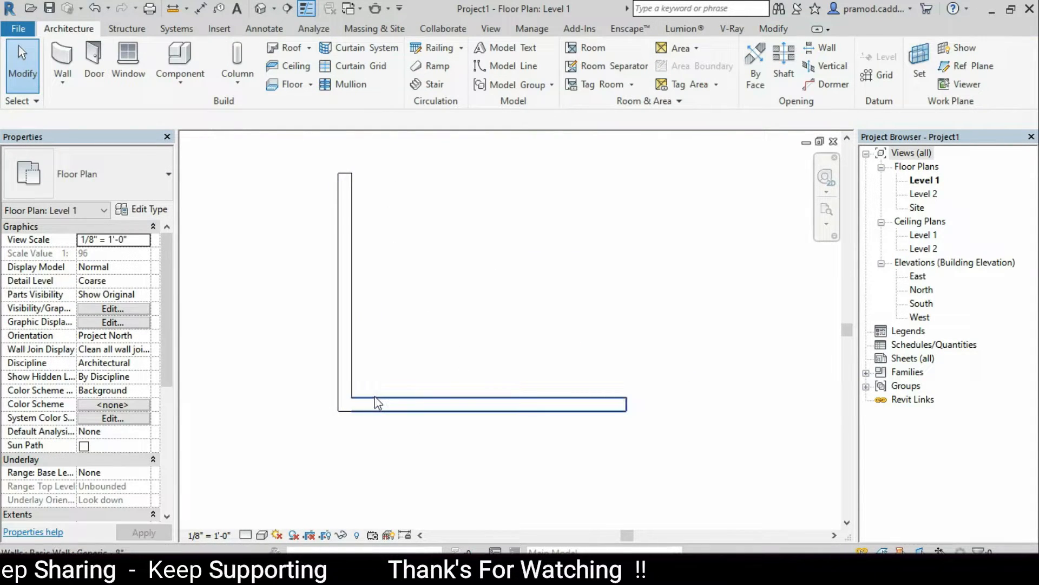
pyautogui.moveTo(303, 262); pyautogui.dragTo(556, 482)
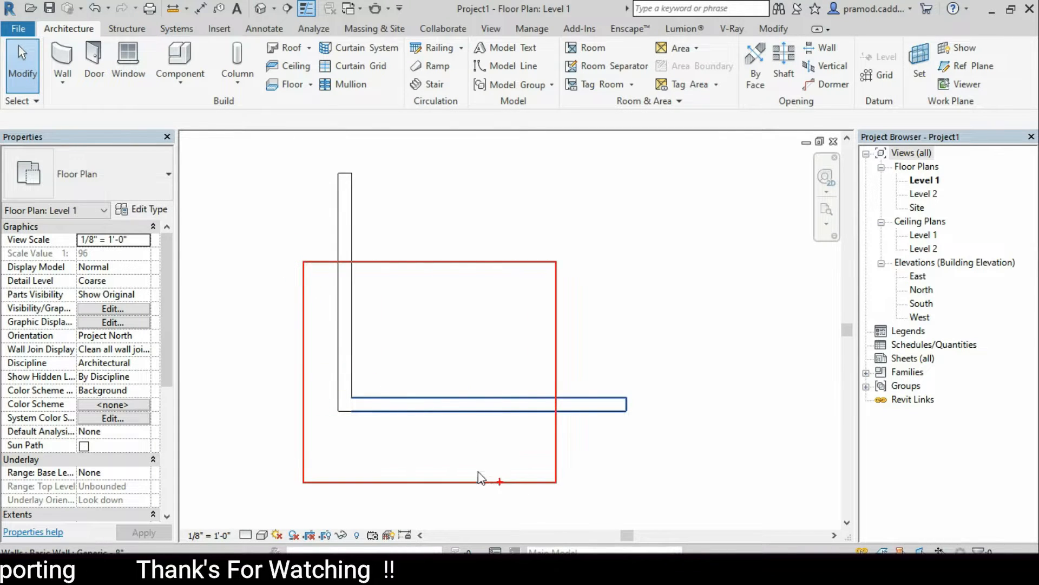
pyautogui.moveTo(308, 314)
pyautogui.mouseDown()
pyautogui.moveTo(476, 447)
pyautogui.moveTo(471, 436)
pyautogui.mouseUp()
pyautogui.press('Escape')
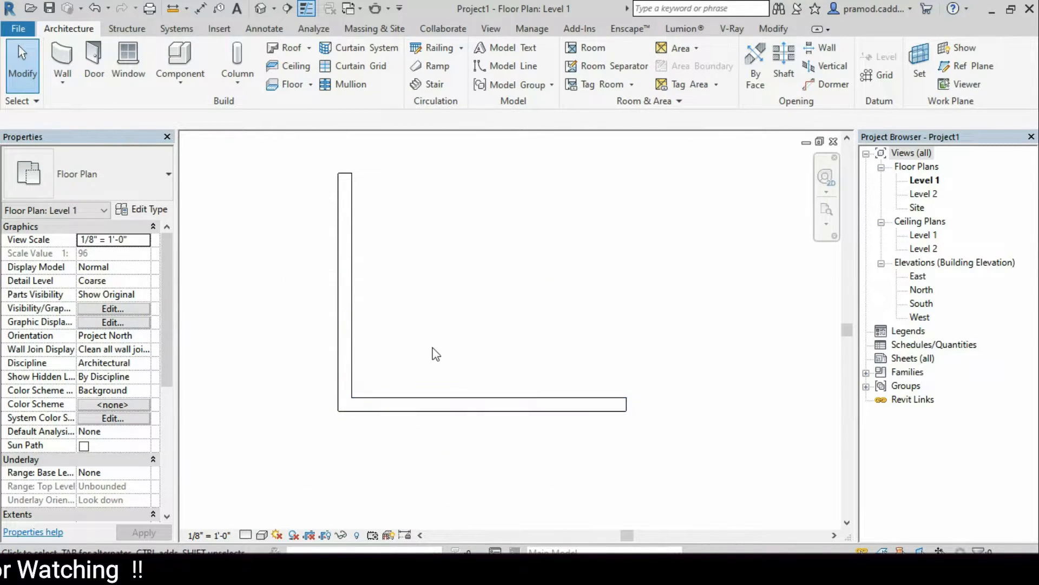
# - Start placing a door and browse the family libraries to the Residential folder under India, Doors
pyautogui.click(91, 56)
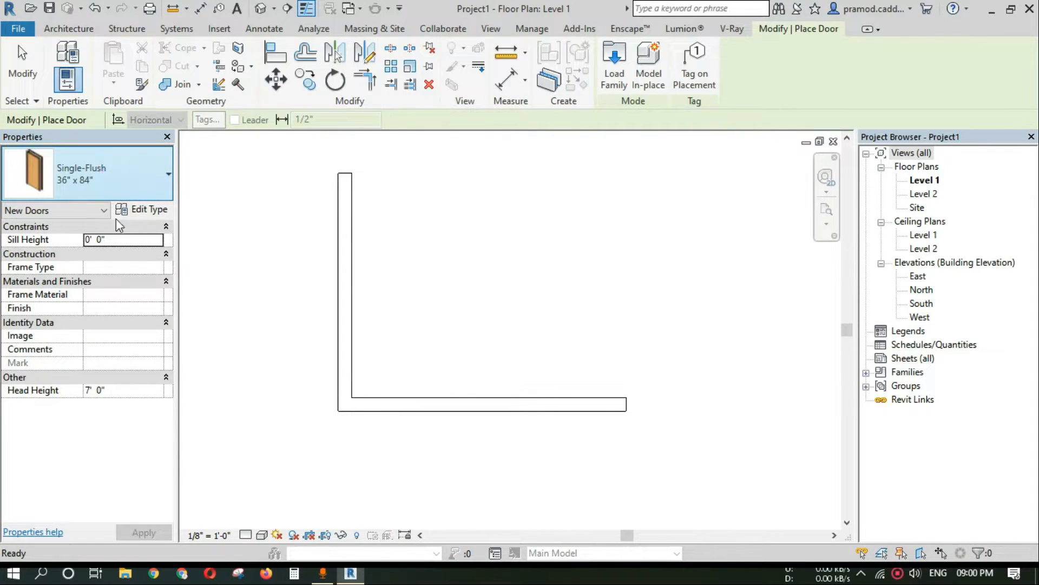
pyautogui.click(103, 176)
pyautogui.click(139, 181)
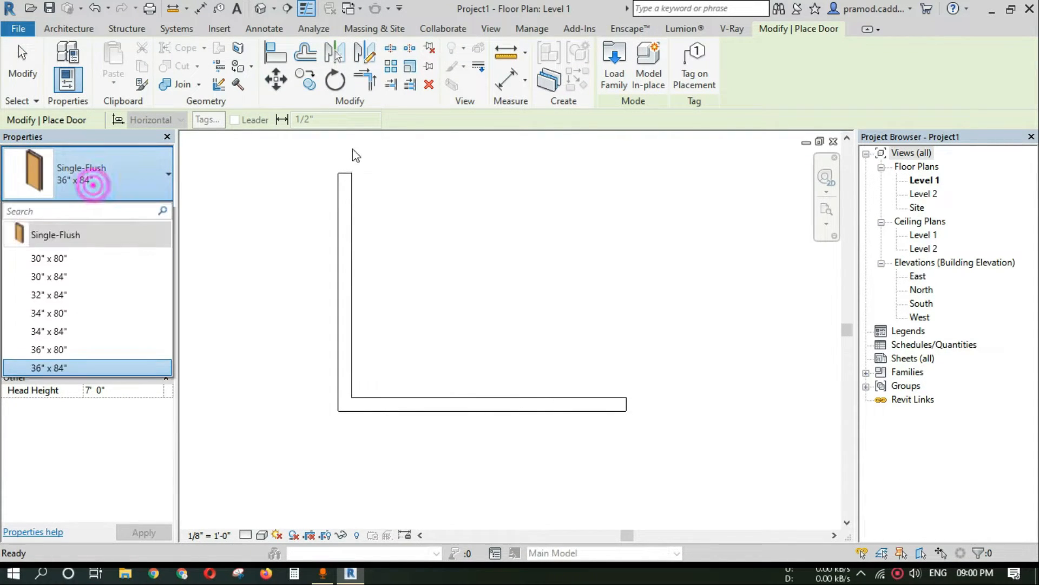
pyautogui.click(608, 78)
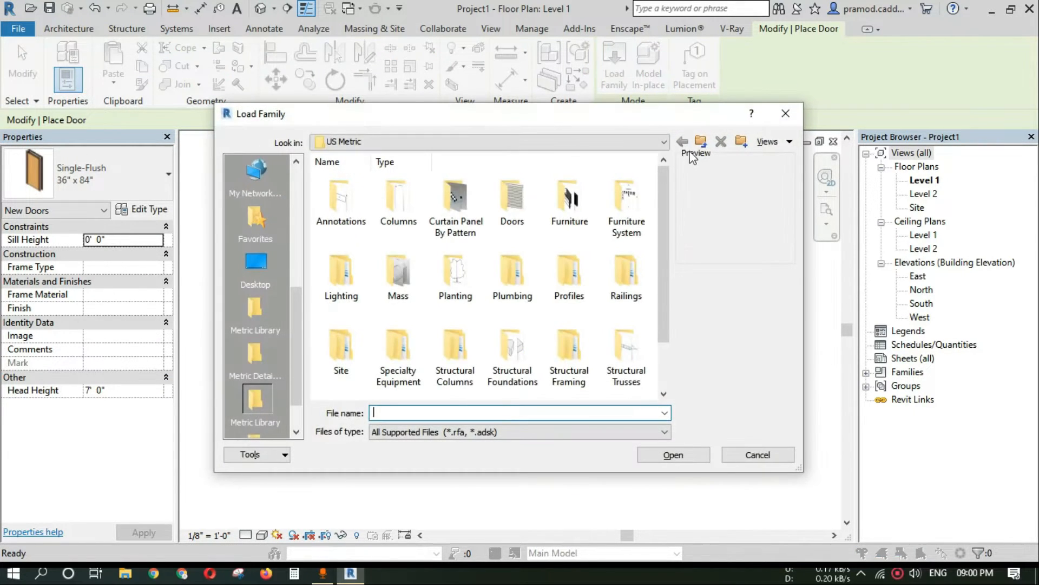
pyautogui.click(699, 141)
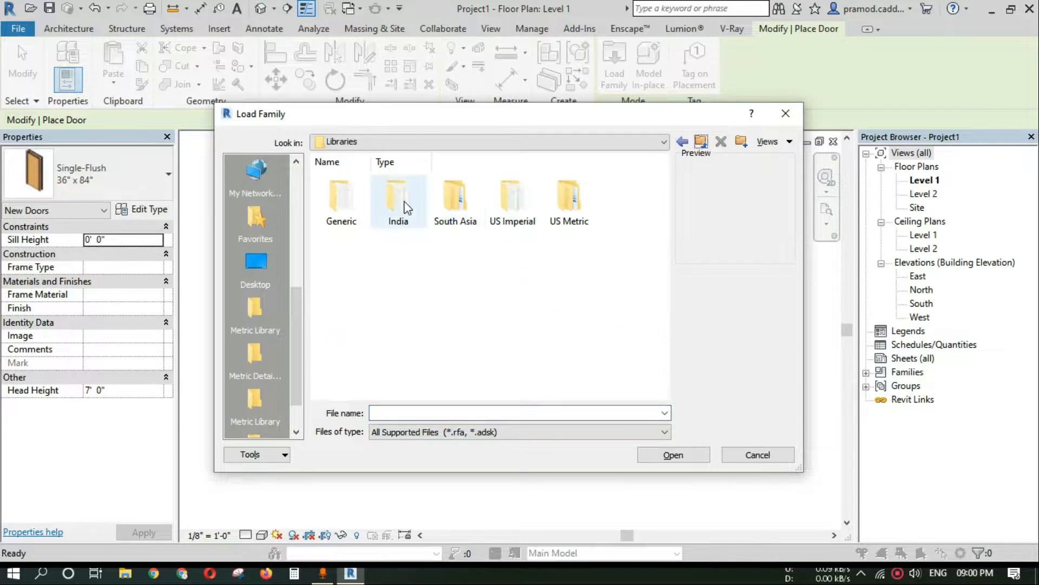
pyautogui.doubleClick(400, 201)
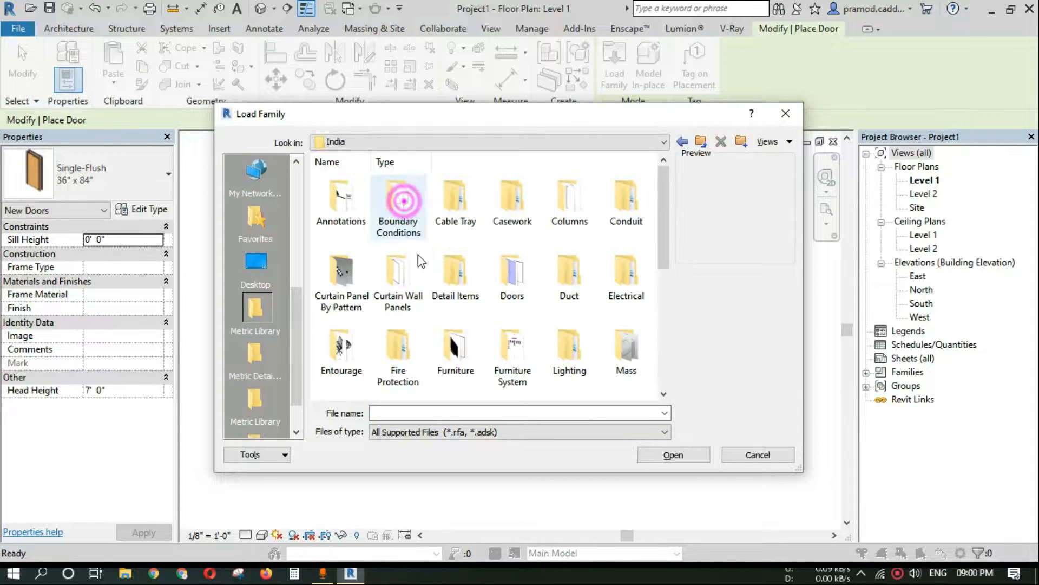
pyautogui.doubleClick(511, 276)
pyautogui.doubleClick(457, 201)
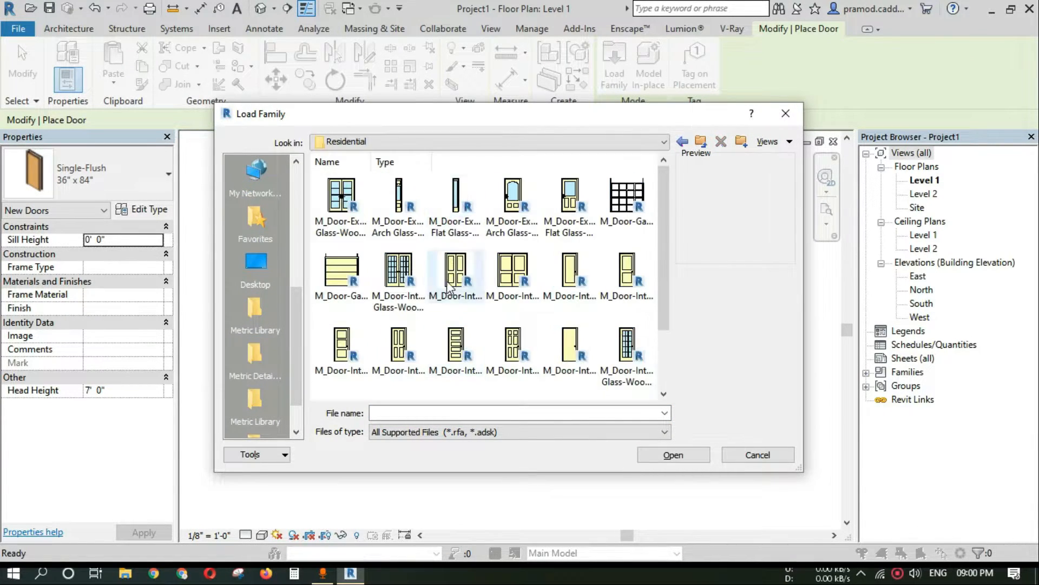
# - Load the M_Door-Interior-Single-6_Panel-Wood family with its 900 x 2400mm type
pyautogui.click(515, 349)
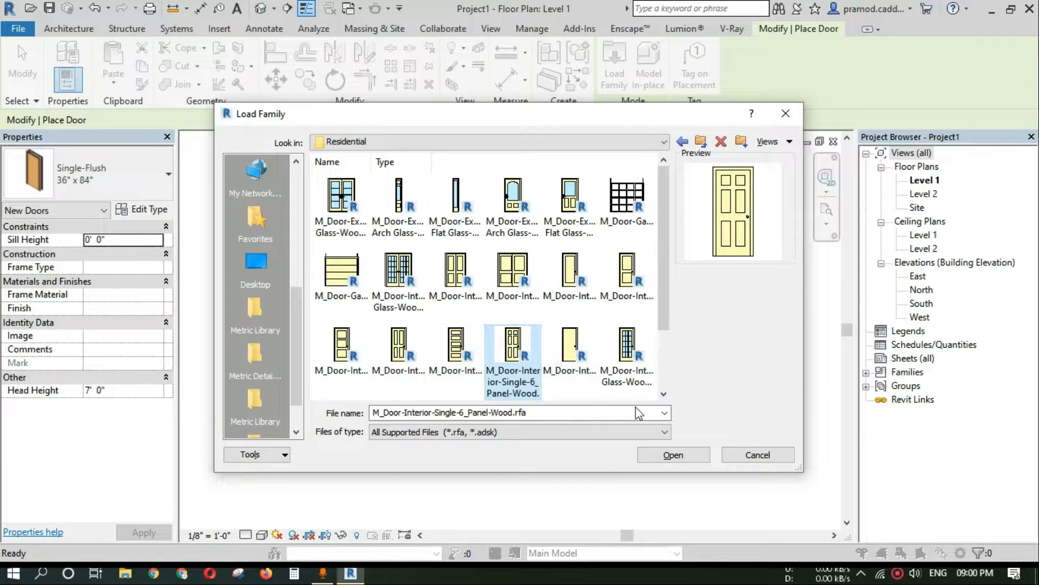
pyautogui.click(671, 458)
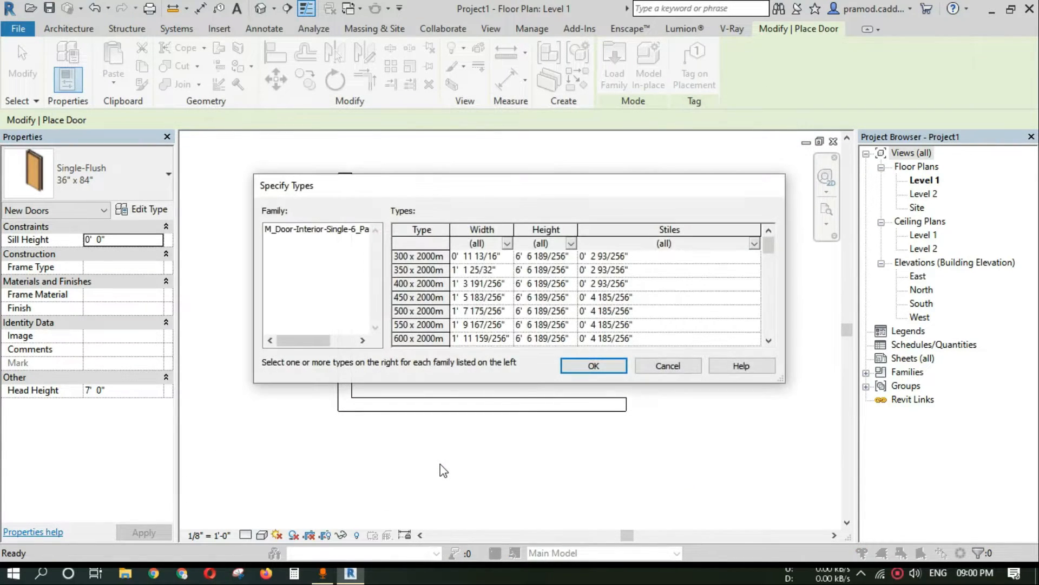
pyautogui.scroll(-3, 477, 303)
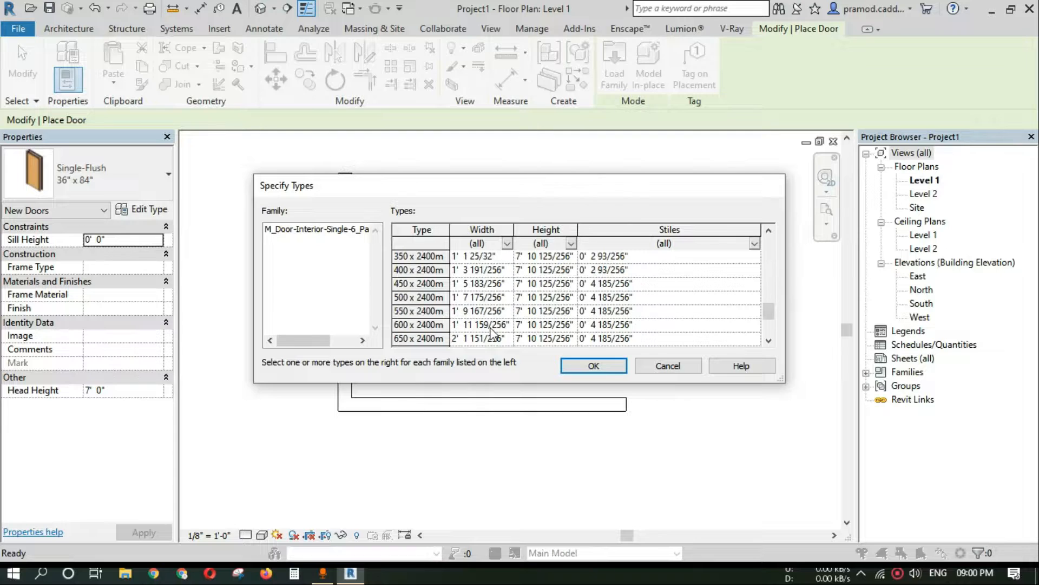
pyautogui.scroll(10, 492, 327)
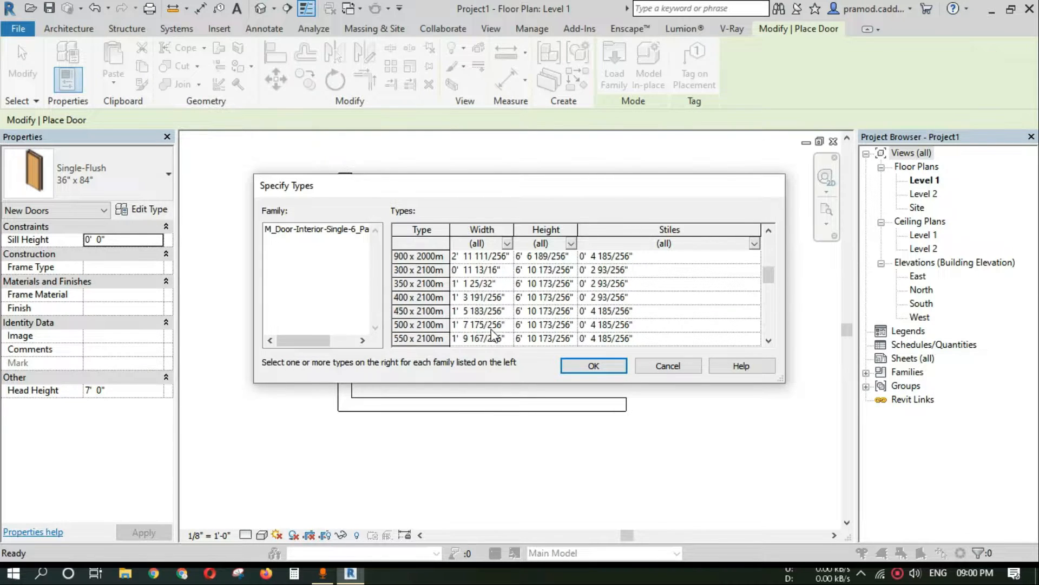
pyautogui.scroll(-8, 492, 319)
pyautogui.click(492, 325)
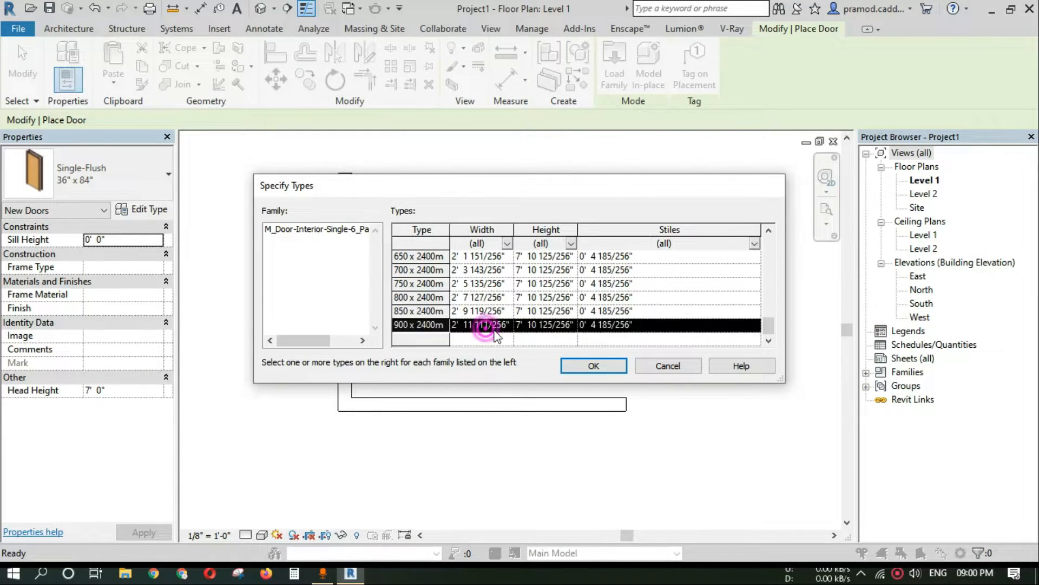
pyautogui.click(586, 366)
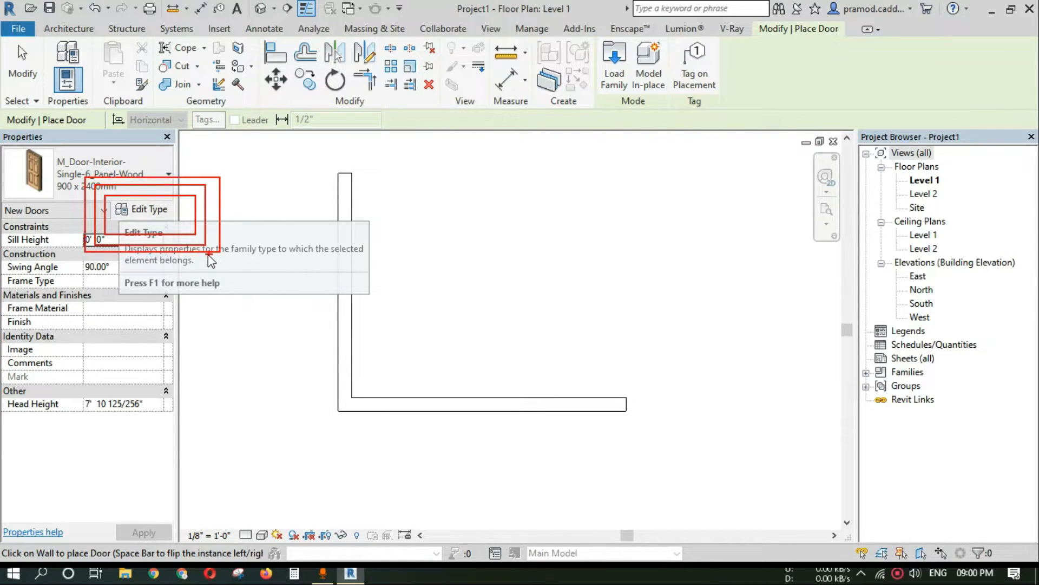
# - Duplicate the 900 x 2400mm door type under the name 3'X7'
pyautogui.click(142, 209)
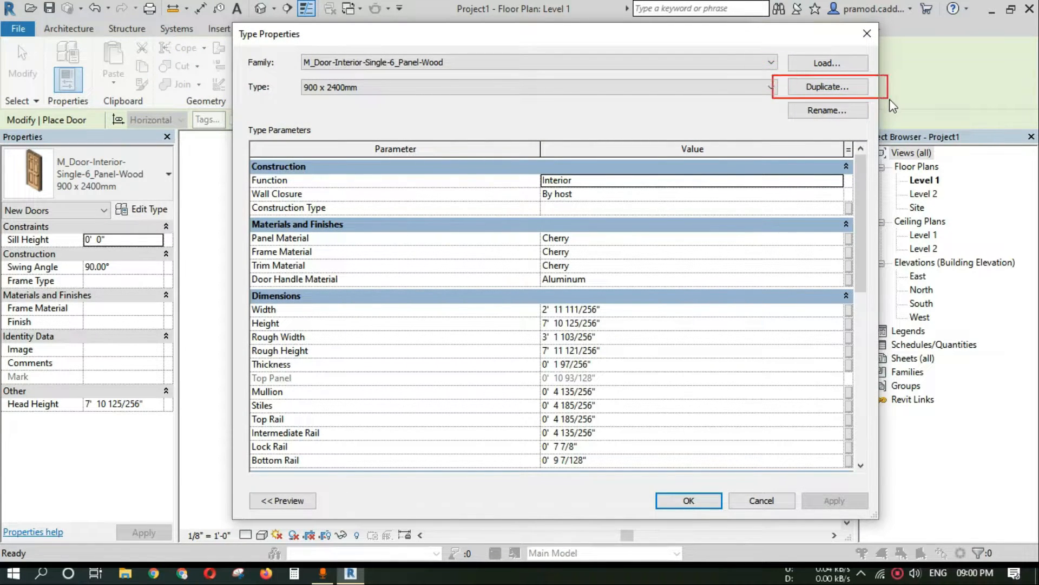
pyautogui.click(820, 87)
pyautogui.click(565, 264)
pyautogui.hotkey('ctrl', 'a')
pyautogui.write('3')
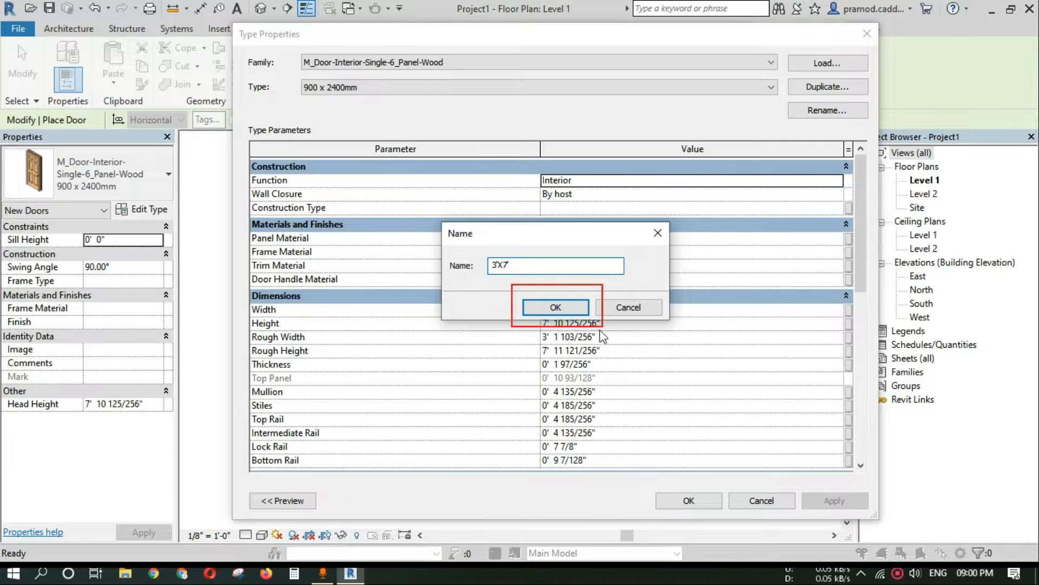
pyautogui.click(556, 307)
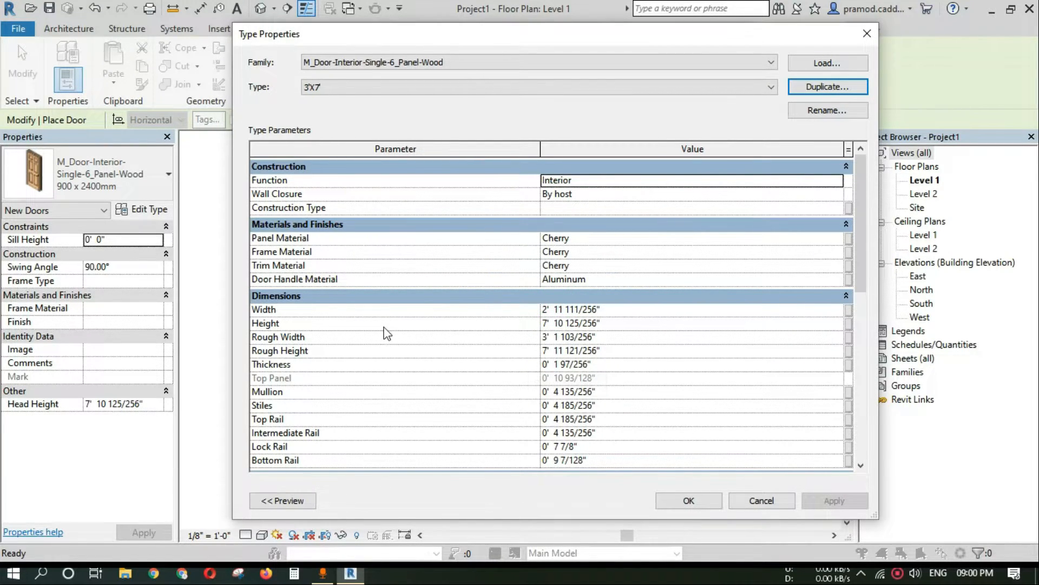
pyautogui.moveTo(247, 330)
pyautogui.mouseDown()
pyautogui.moveTo(422, 358)
pyautogui.moveTo(627, 358)
pyautogui.mouseUp()
pyautogui.moveTo(533, 326); pyautogui.dragTo(610, 356)
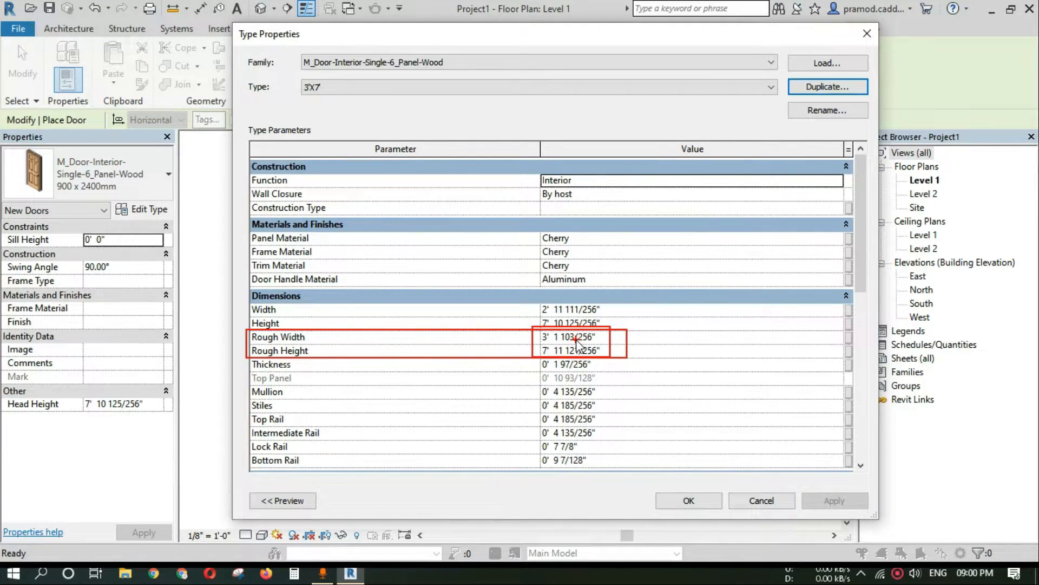
pyautogui.press('Escape')
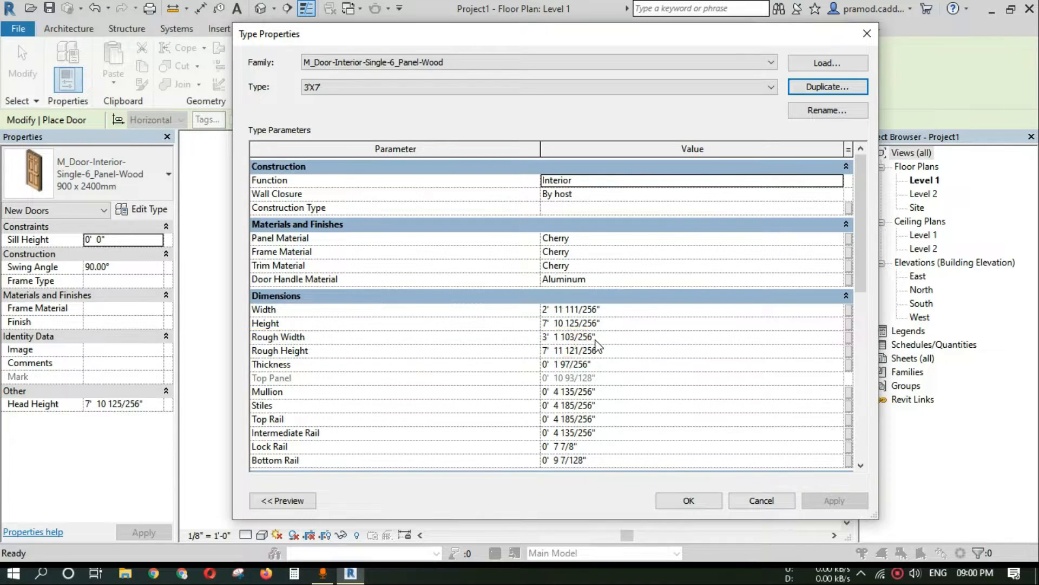
# - Set the new door type's rough width to 3' and rough height to 7', and accept the type properties
pyautogui.click(592, 337)
pyautogui.write("3'")
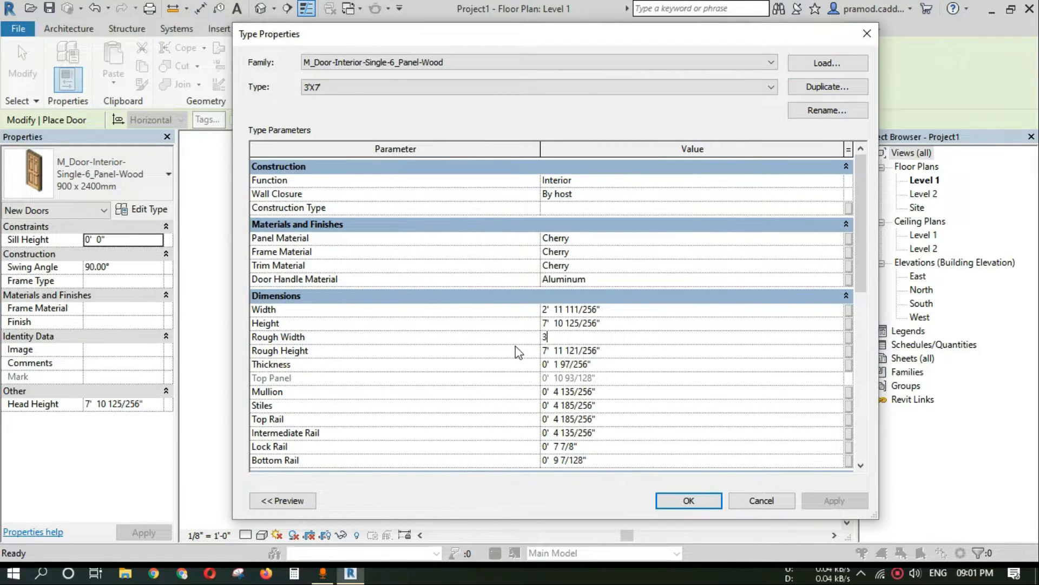
pyautogui.click(609, 349)
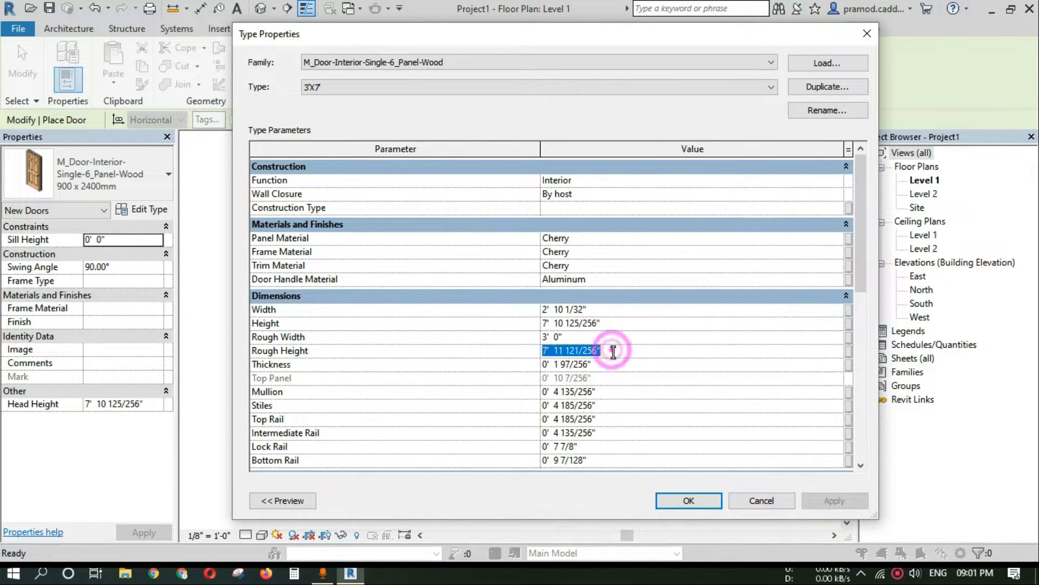
pyautogui.write("7'")
pyautogui.press('Return')
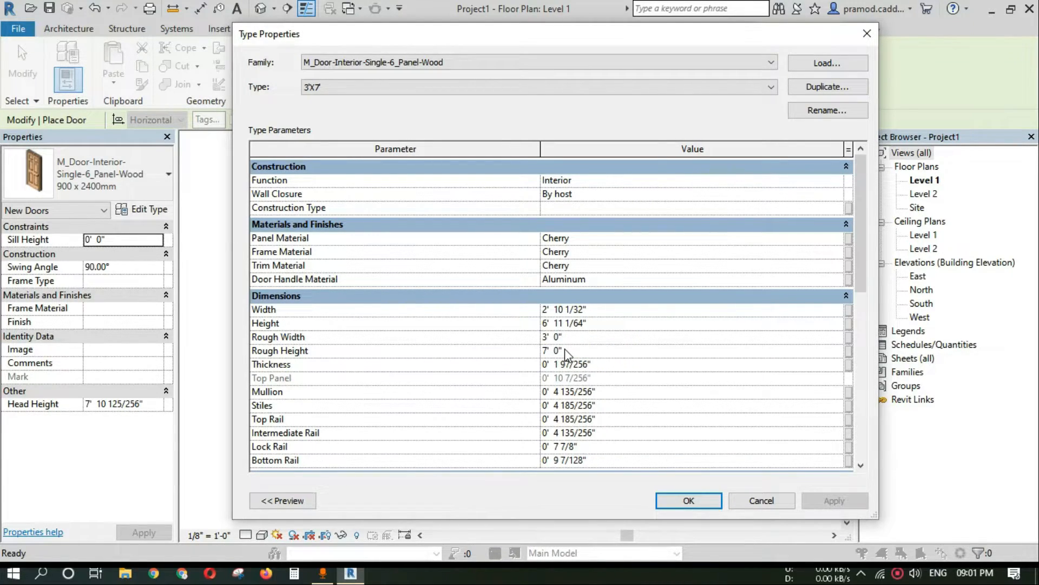
pyautogui.click(689, 500)
# - Examine how the door preview sits within the thickness of the horizontal wall near the corner
pyautogui.moveTo(411, 461); pyautogui.dragTo(471, 462, button='middle')
pyautogui.scroll(3, 497, 432)
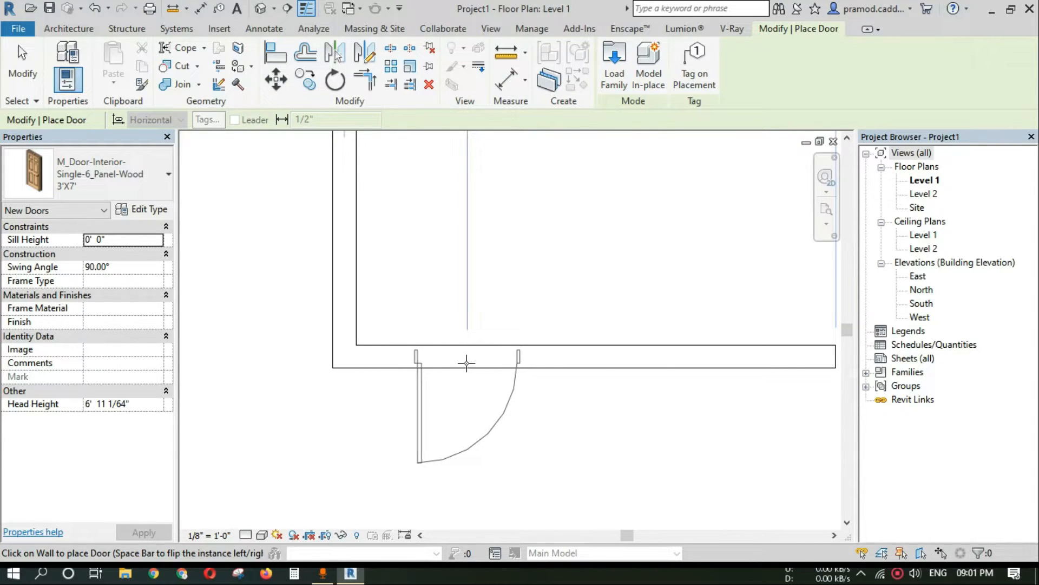
pyautogui.scroll(1, 467, 364)
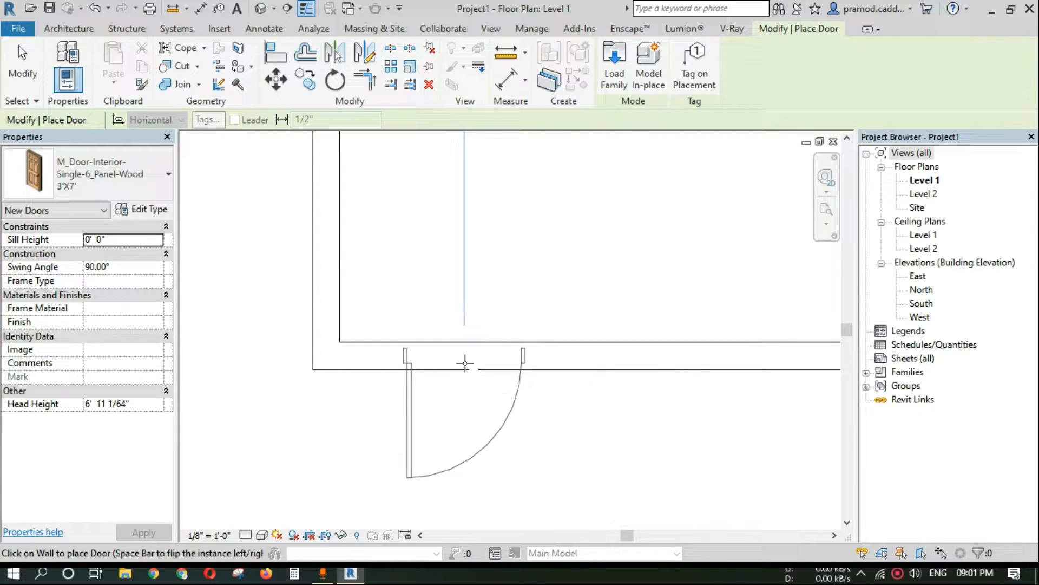
pyautogui.scroll(1, 465, 364)
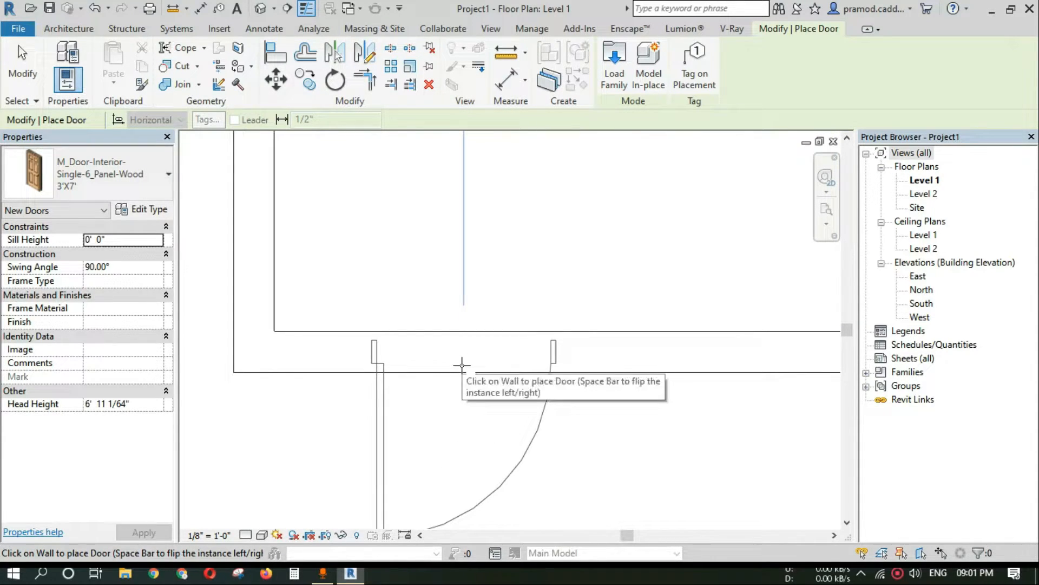
pyautogui.moveTo(272, 351); pyautogui.dragTo(669, 352)
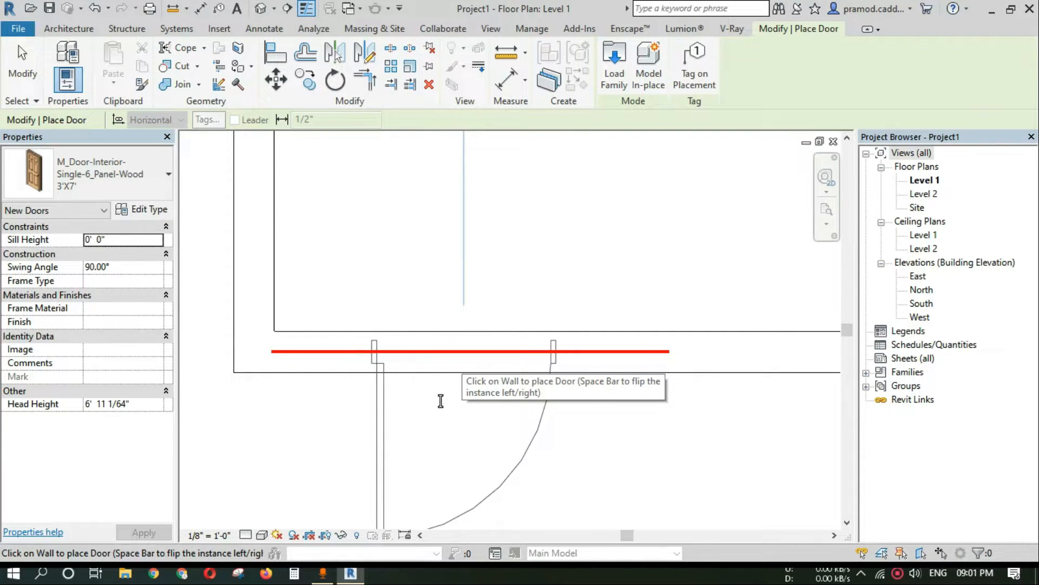
pyautogui.moveTo(323, 341); pyautogui.dragTo(372, 315)
pyautogui.moveTo(323, 364); pyautogui.dragTo(364, 413)
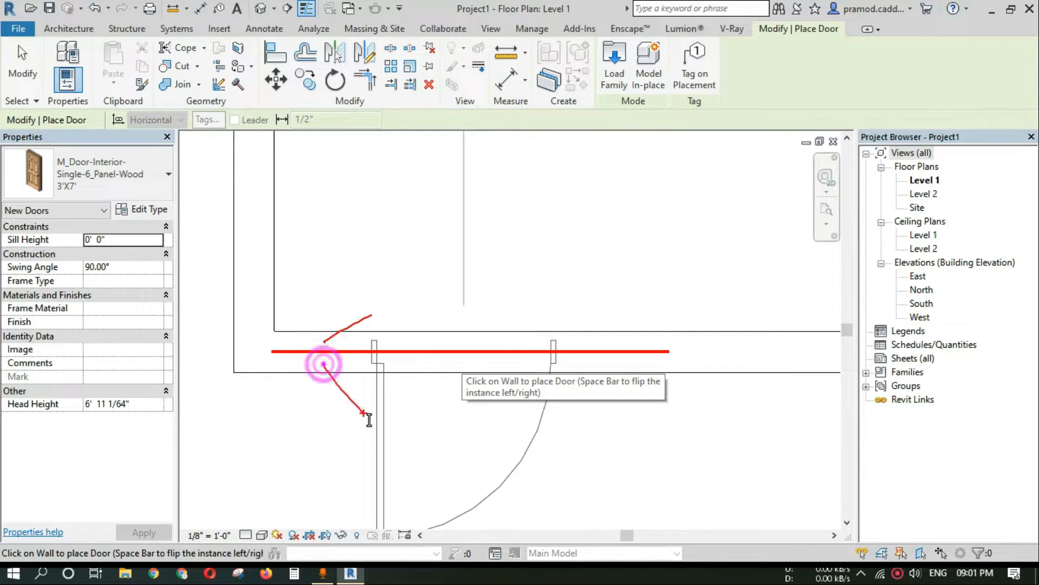
pyautogui.moveTo(378, 373); pyautogui.dragTo(376, 435)
pyautogui.click(417, 367)
pyautogui.moveTo(415, 367); pyautogui.dragTo(453, 339)
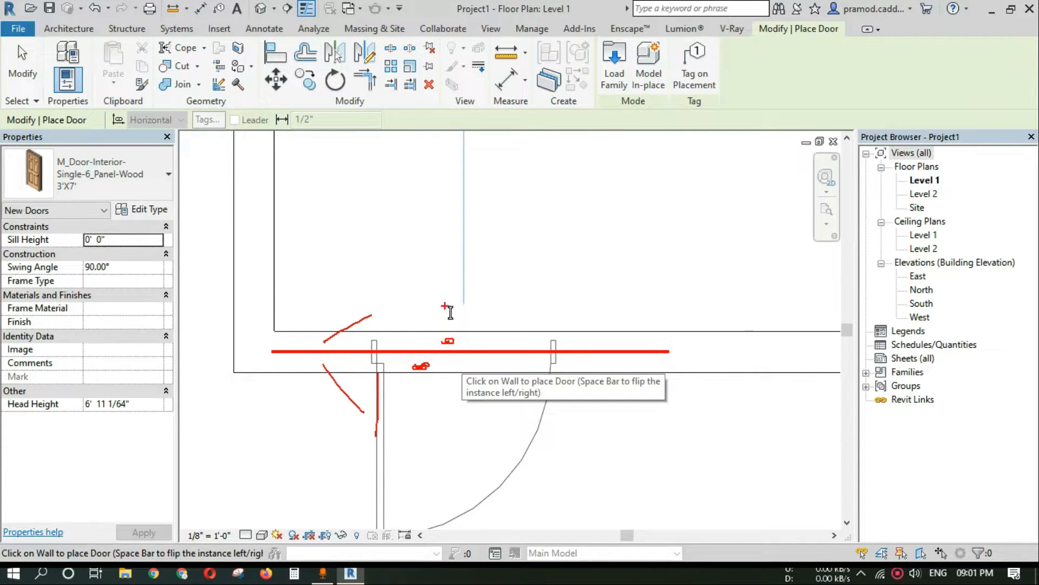
# - Place the 3'X7' door in the horizontal wall about 2' 3" from the left corner, hinged on the corner side and swinging inward
pyautogui.press('Escape')
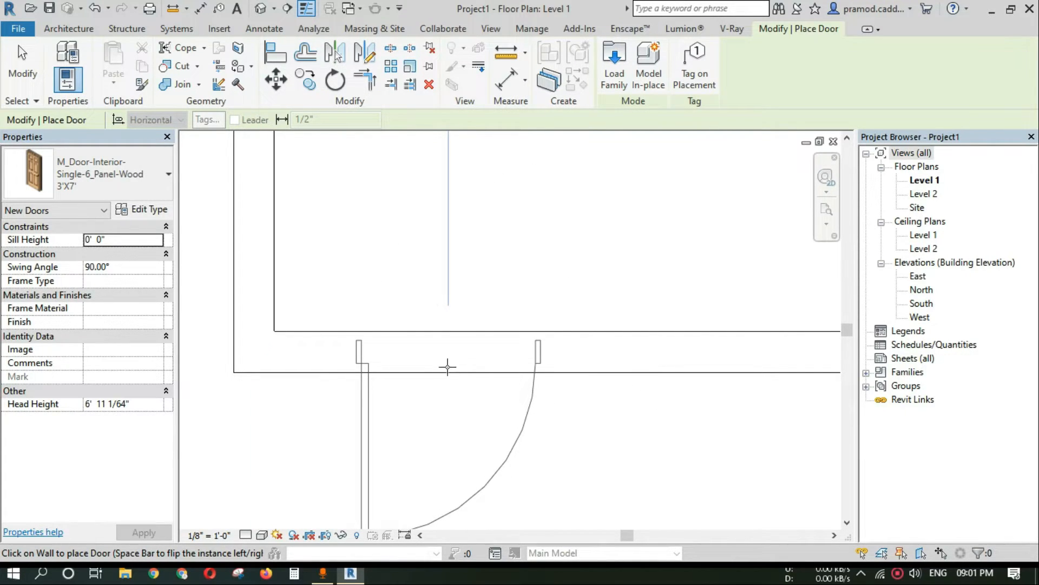
pyautogui.scroll(-1, 444, 335)
pyautogui.scroll(-1, 444, 335)
pyautogui.moveTo(432, 336); pyautogui.dragTo(473, 455, button='middle')
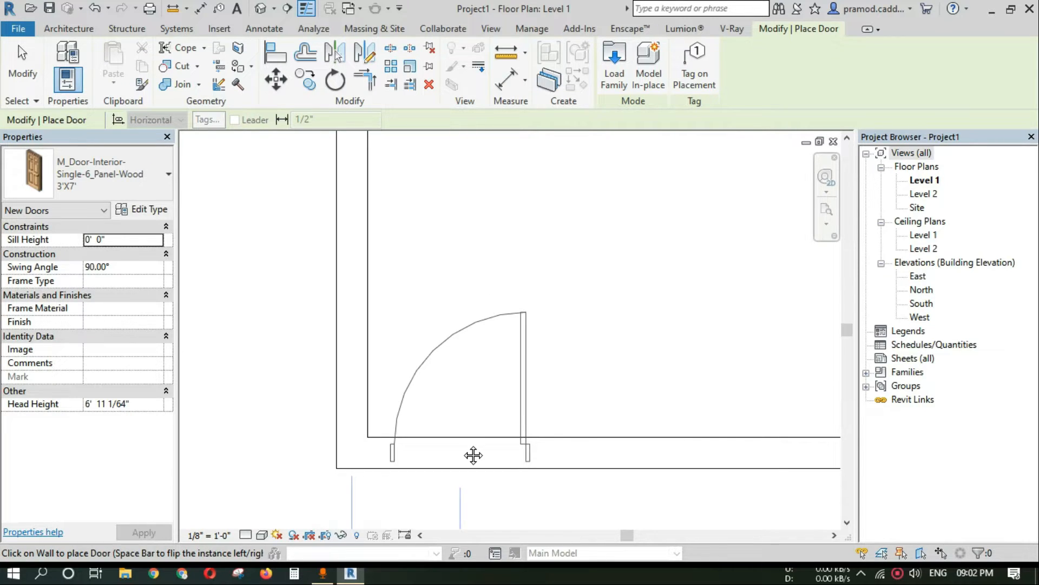
pyautogui.scroll(1, 461, 444)
pyautogui.press('space')
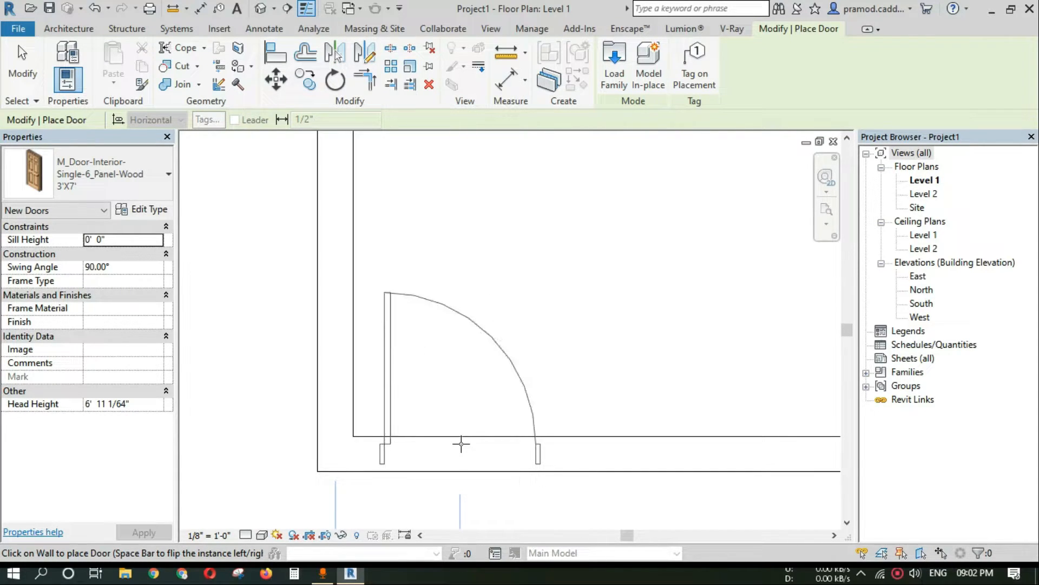
pyautogui.scroll(1, 461, 444)
pyautogui.press('space')
pyautogui.press('space')
pyautogui.press('space')
pyautogui.press('space')
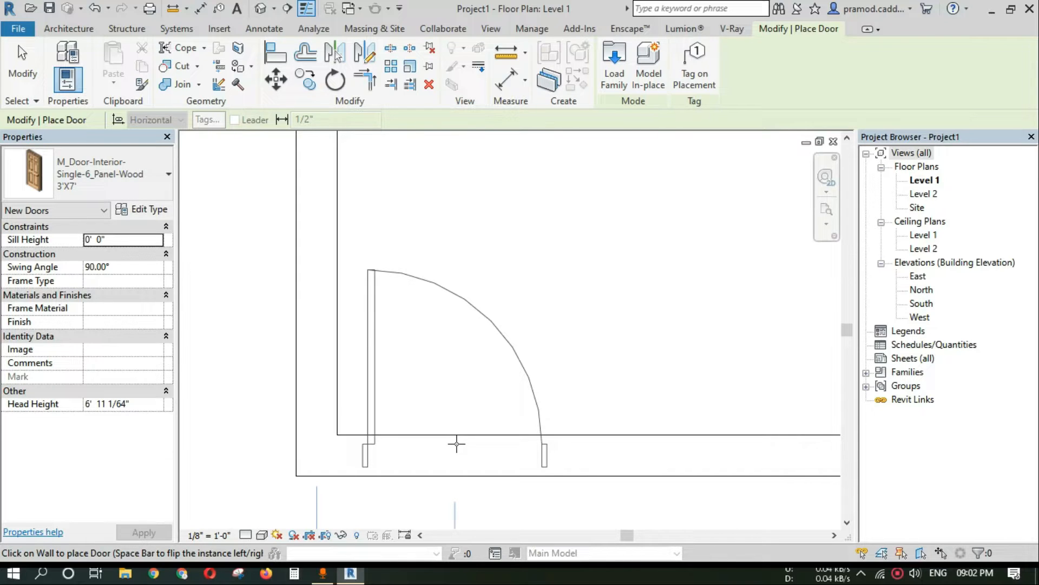
pyautogui.click(457, 441)
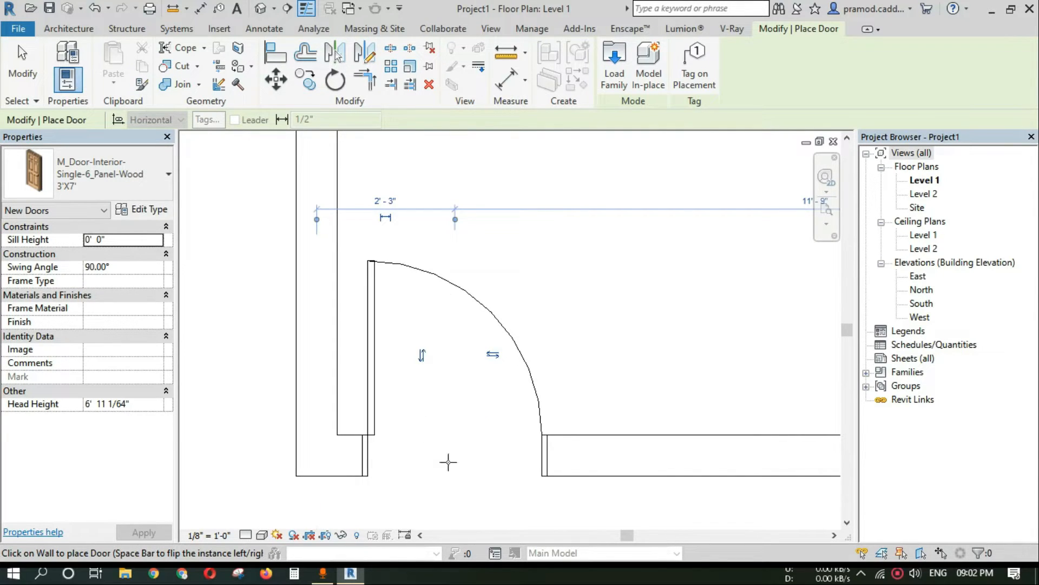
pyautogui.press('Escape')
pyautogui.scroll(-2, 502, 397)
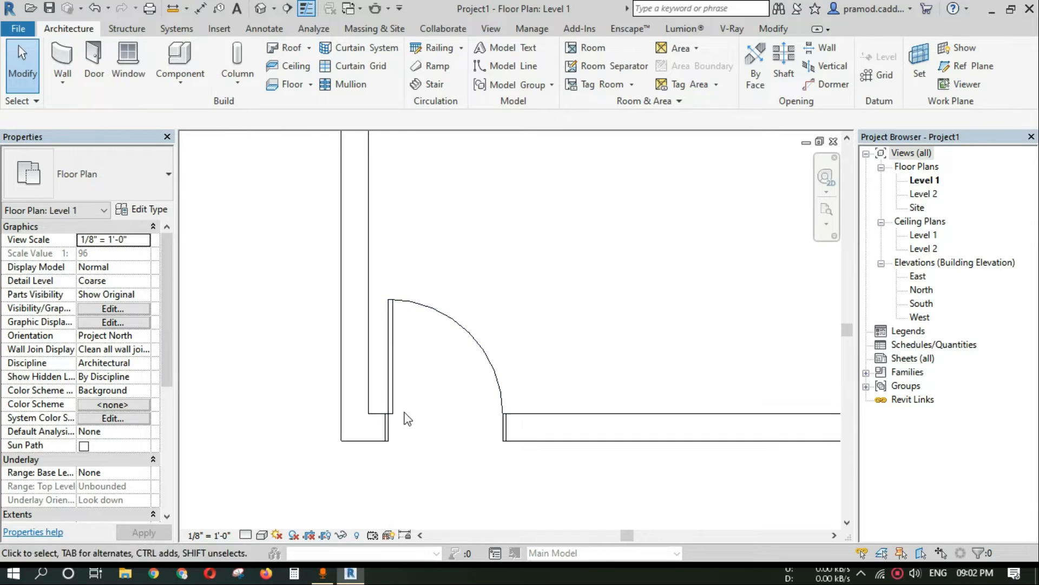
pyautogui.scroll(3, 401, 430)
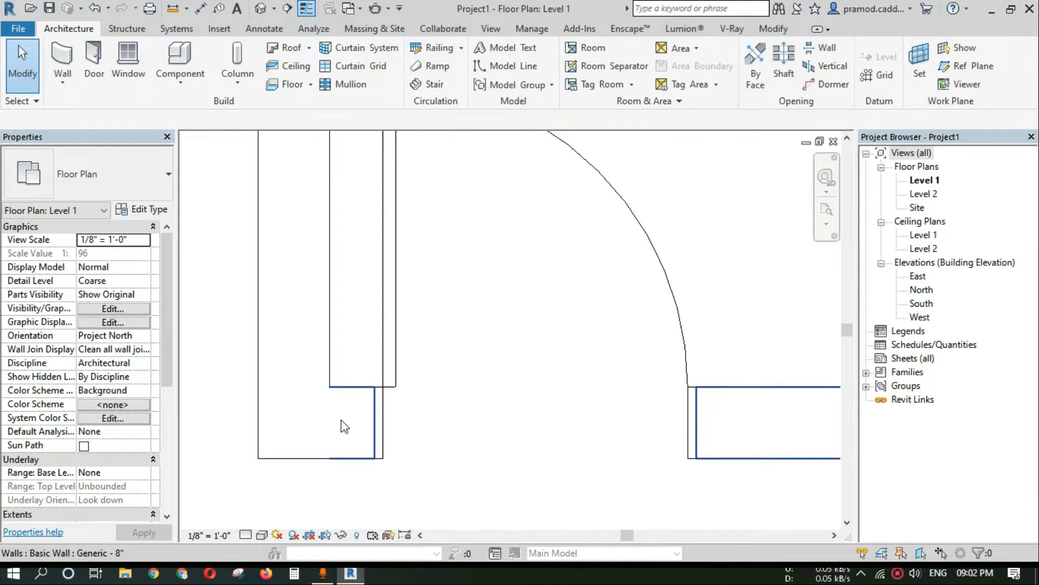
pyautogui.moveTo(328, 324); pyautogui.dragTo(332, 486)
pyautogui.moveTo(356, 362); pyautogui.dragTo(411, 492)
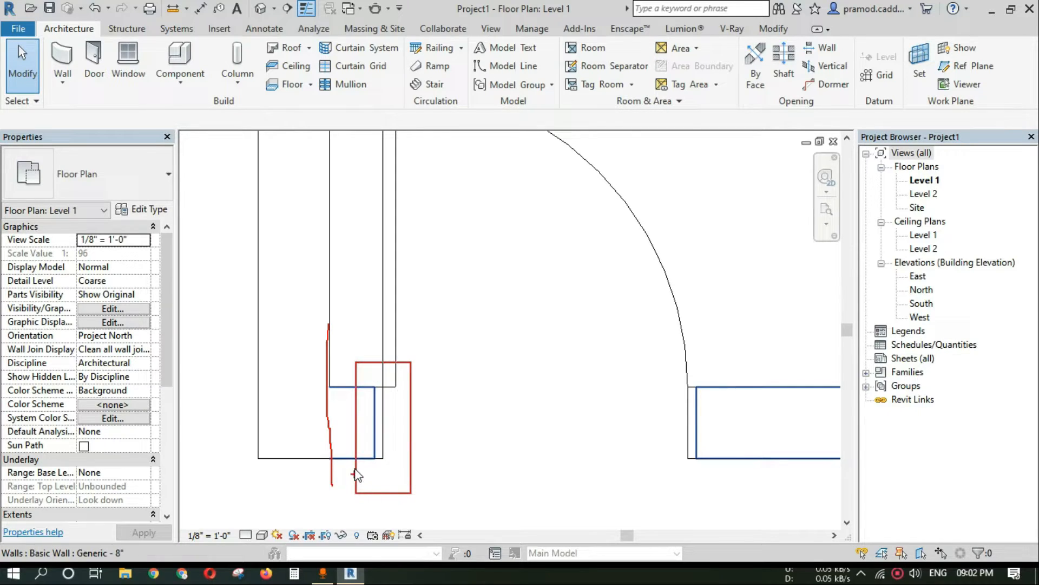
pyautogui.moveTo(329, 320); pyautogui.dragTo(330, 485)
pyautogui.moveTo(374, 383); pyautogui.dragTo(377, 459)
pyautogui.press('Escape')
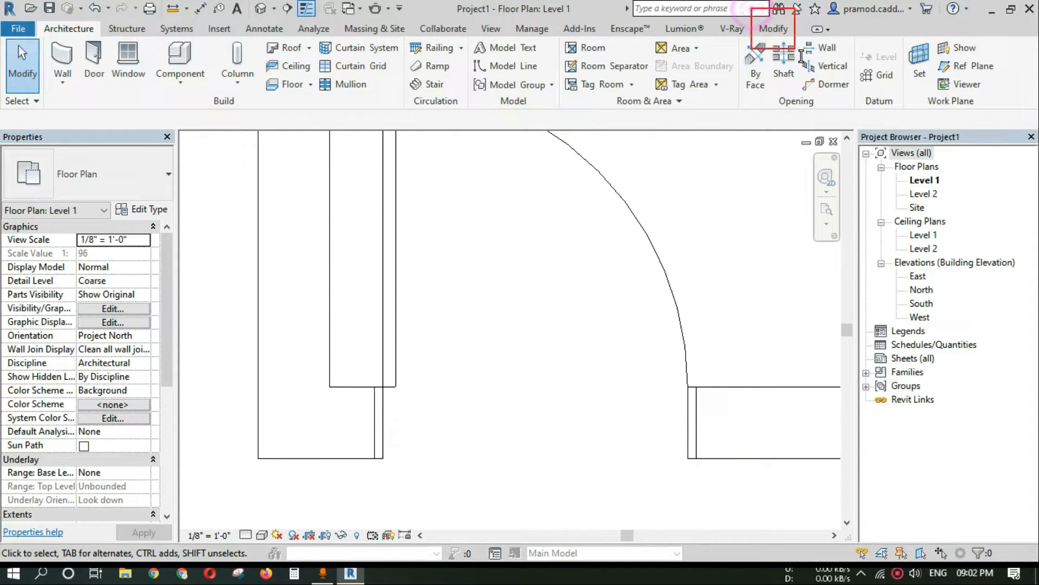
# - Align the hinge-side edge of the door with the inner face of the left vertical wall
pyautogui.click(773, 28)
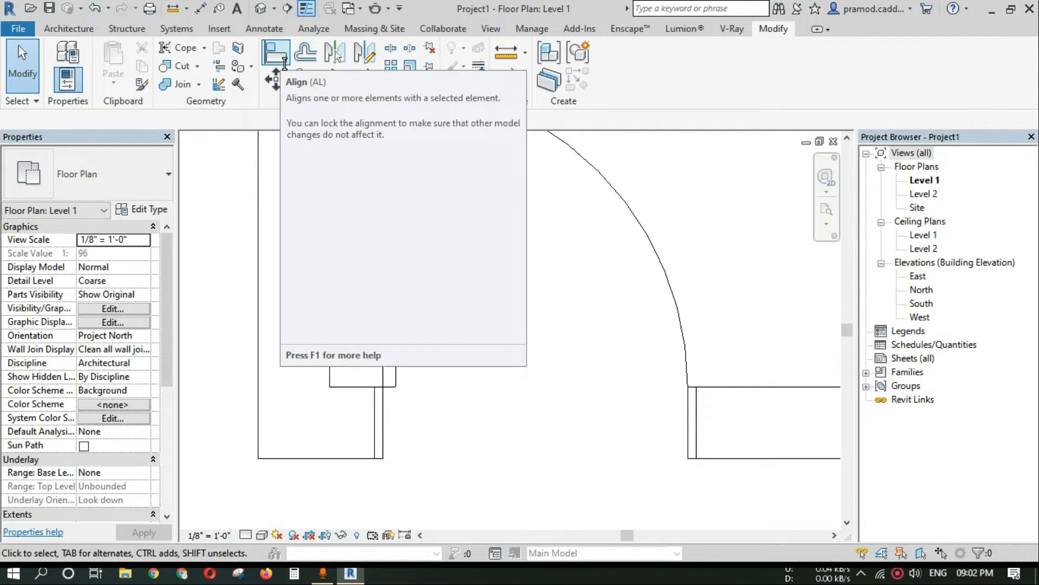
pyautogui.click(282, 60)
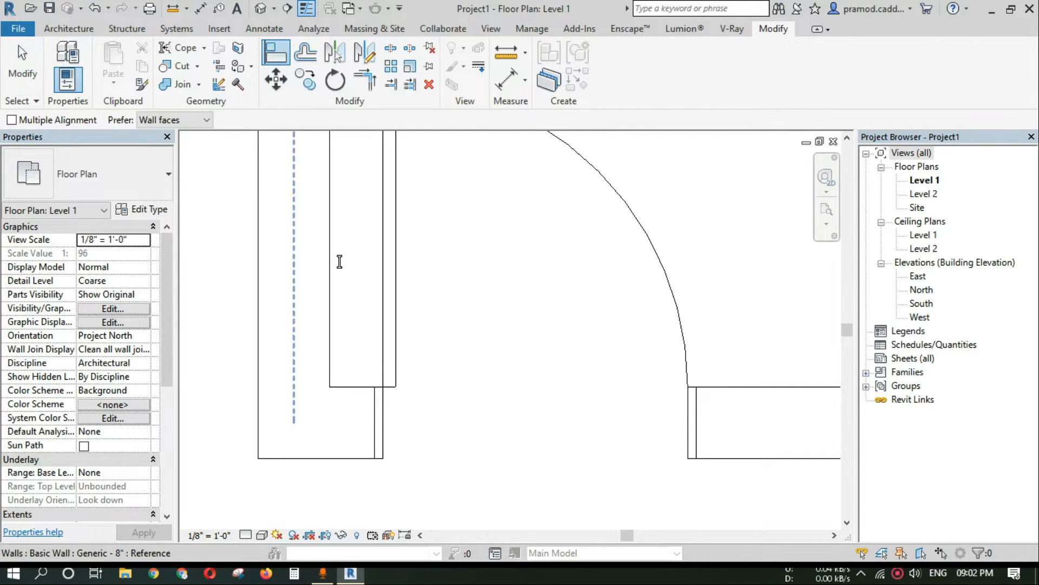
pyautogui.moveTo(349, 304); pyautogui.dragTo(396, 328, button='middle')
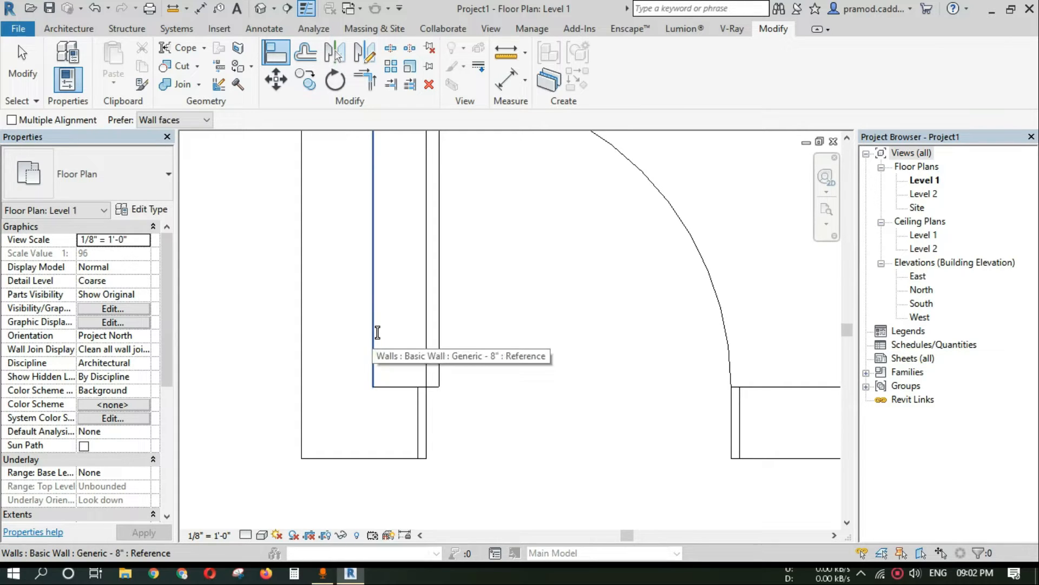
pyautogui.click(378, 332)
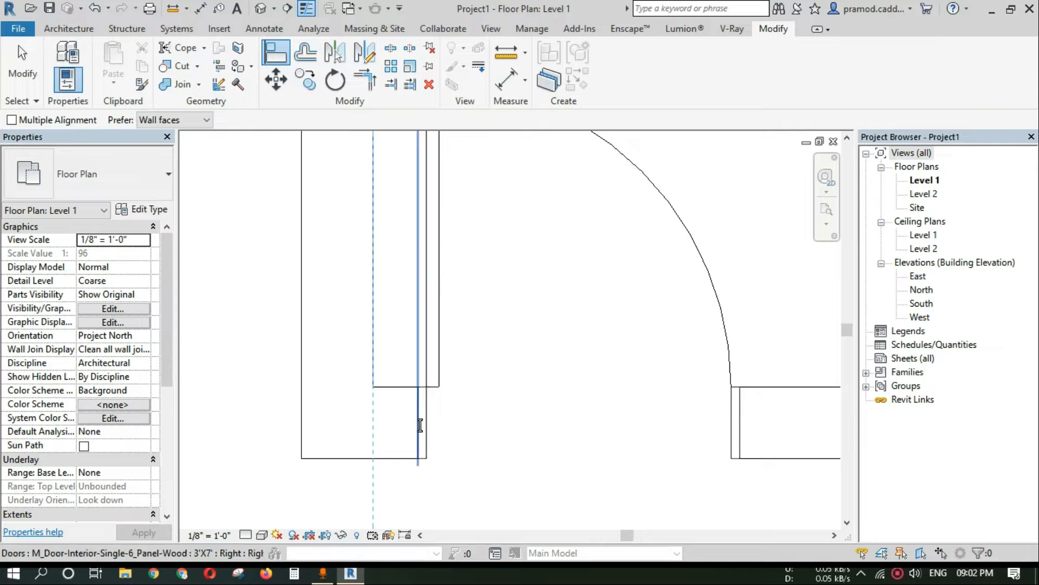
pyautogui.click(419, 424)
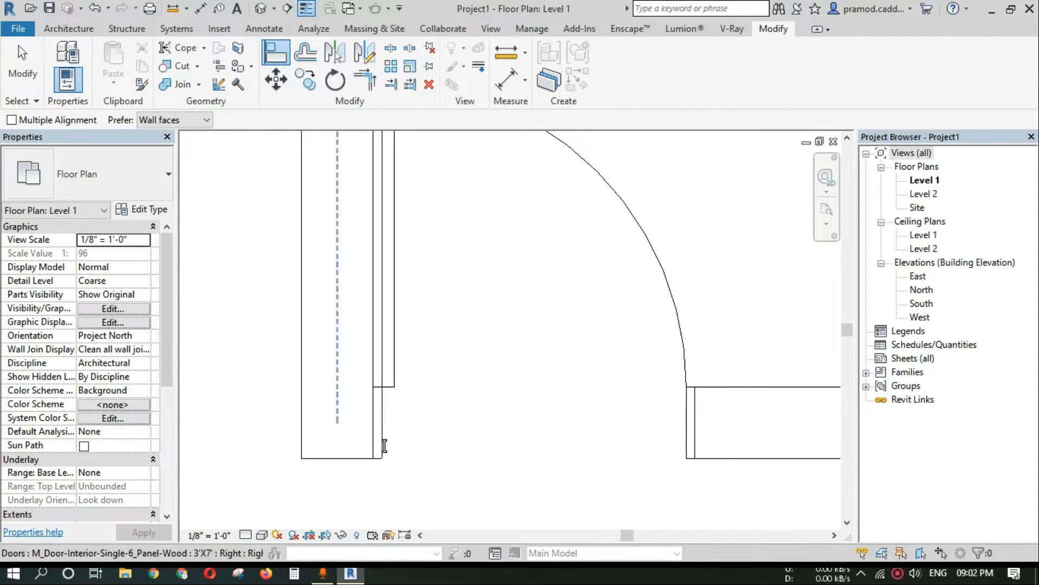
pyautogui.scroll(-2, 395, 413)
pyautogui.scroll(-2, 401, 420)
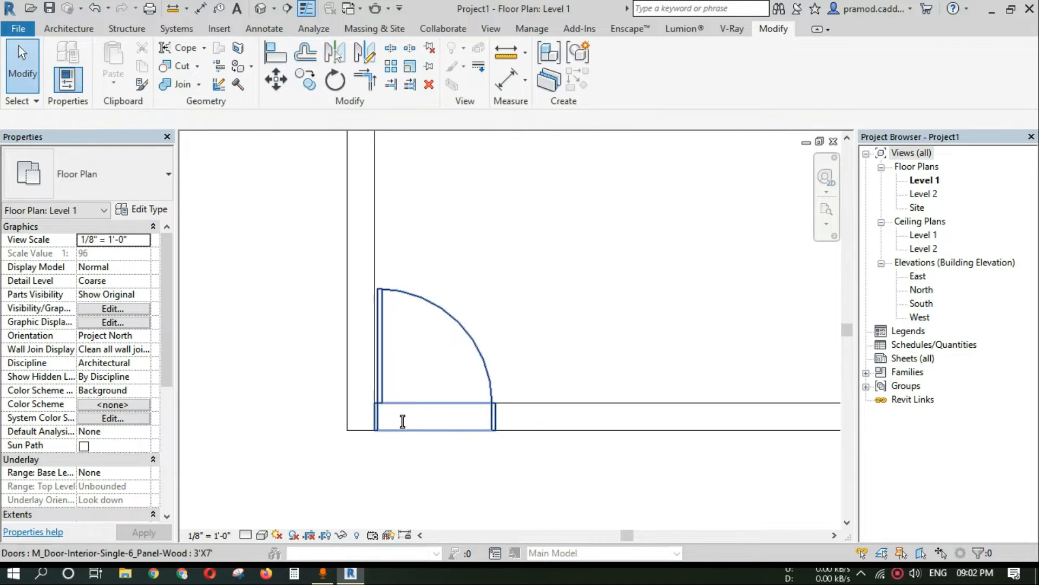
pyautogui.press('Escape')
pyautogui.press('Escape')
# - Draw an 11' 6" Generic - 8" wall upward from the horizontal wall's right end, level with the left wall's upper end
pyautogui.click(65, 54)
pyautogui.scroll(-3, 459, 320)
pyautogui.moveTo(460, 325); pyautogui.dragTo(473, 341, button='middle')
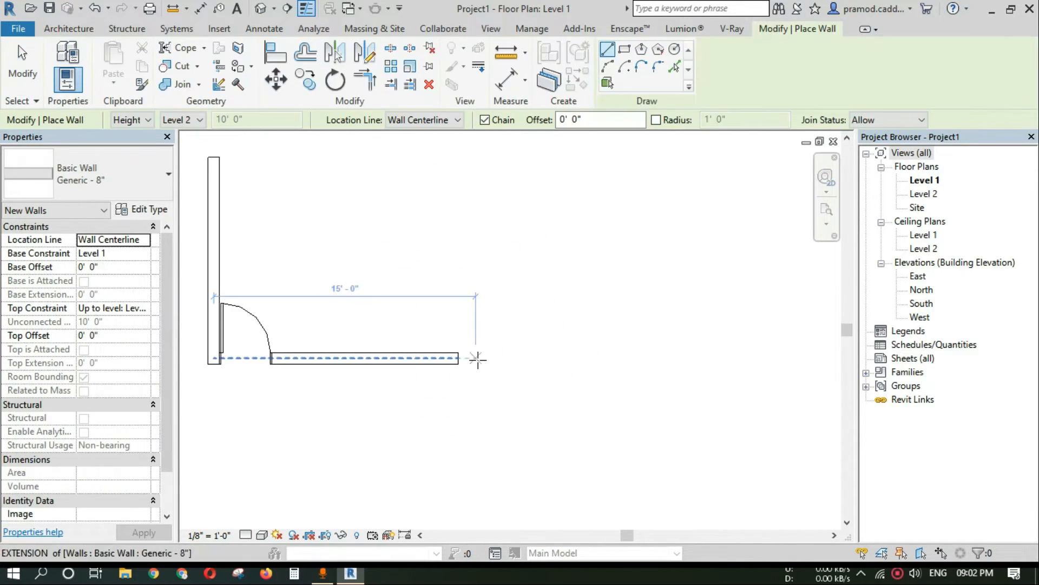
pyautogui.click(458, 357)
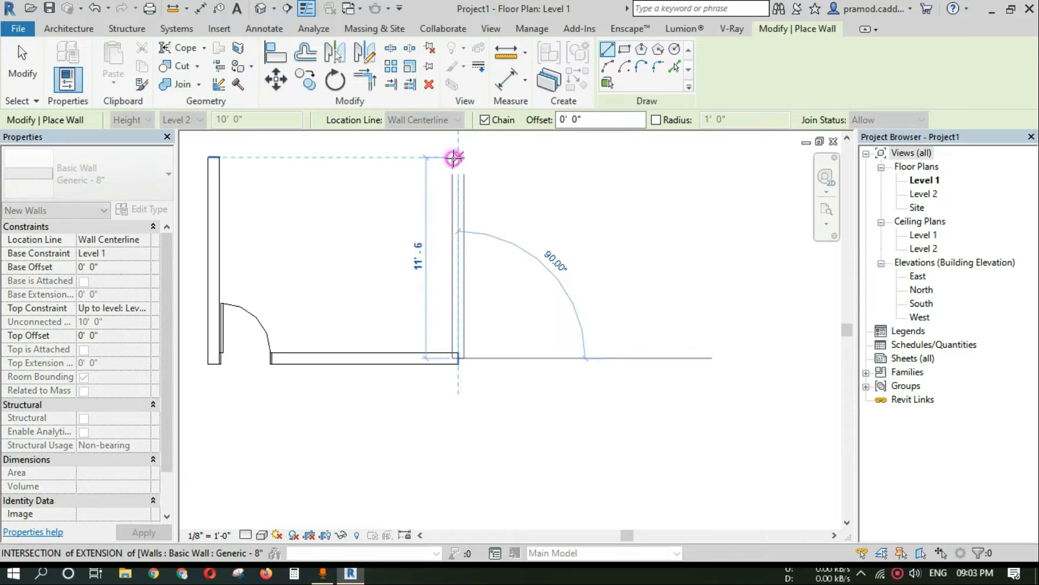
pyautogui.click(458, 157)
pyautogui.press('Escape')
pyautogui.press('Escape')
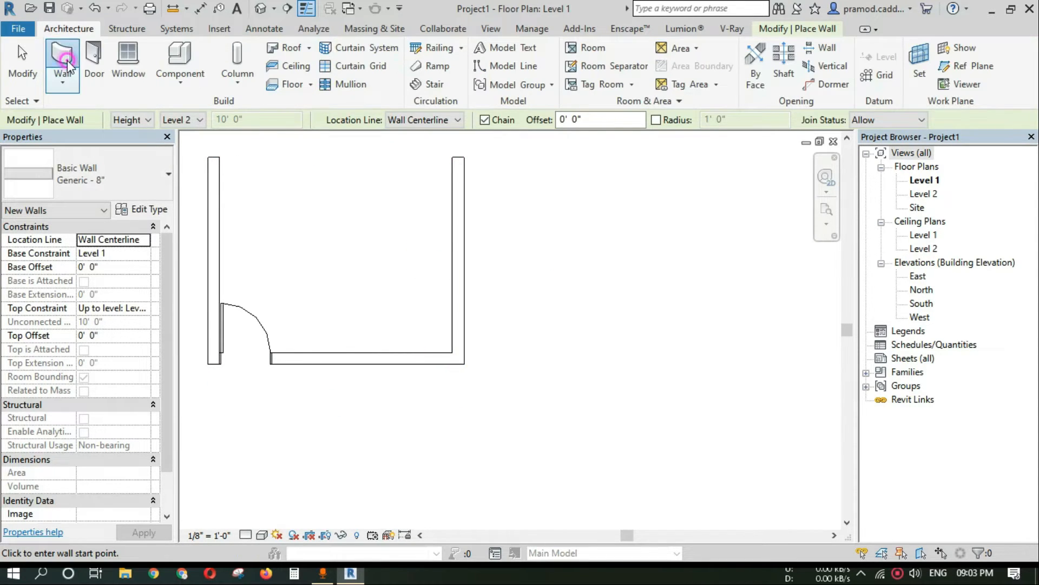
# - Place a second 3'X7' door in the horizontal wall near the right corner, hinged on the corner side and swinging inward
pyautogui.click(90, 59)
pyautogui.scroll(2, 404, 354)
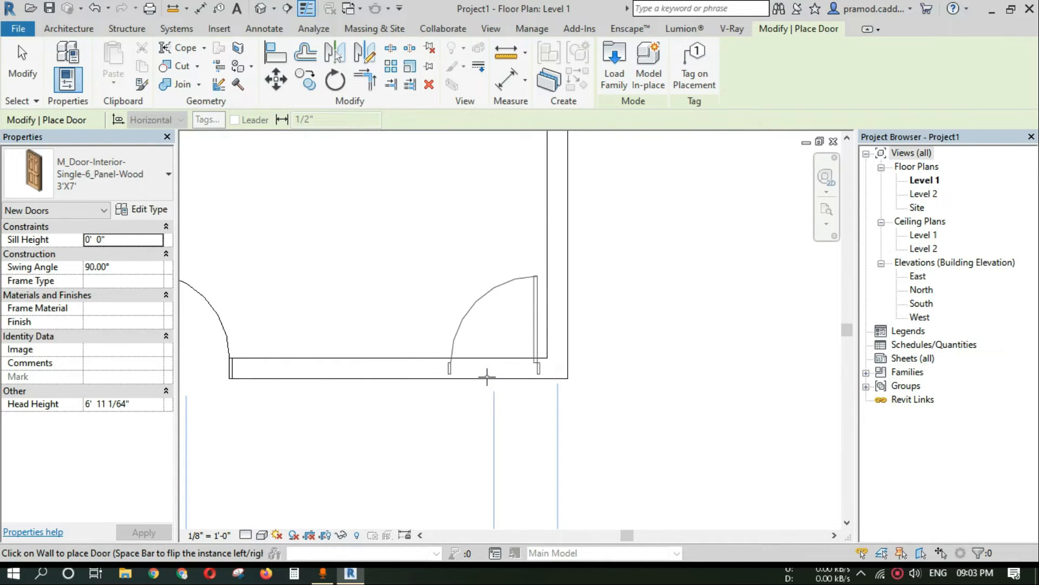
pyautogui.click(493, 366)
pyautogui.scroll(1, 575, 373)
pyautogui.press('Escape')
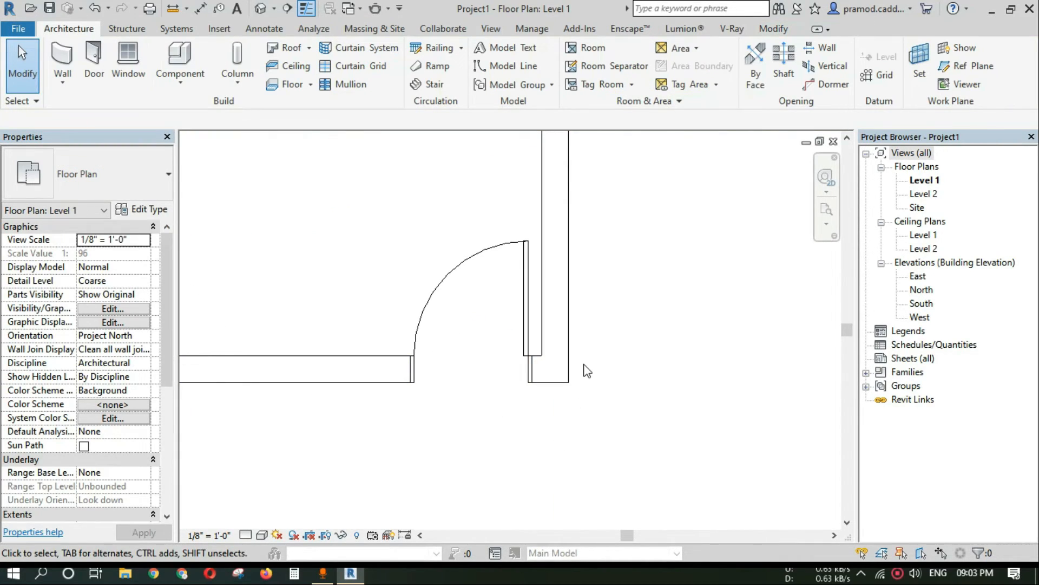
# - Align the hinge-side edge of the second door with the inner face of the right vertical wall
pyautogui.press('a')
pyautogui.press('l')
pyautogui.scroll(2, 560, 379)
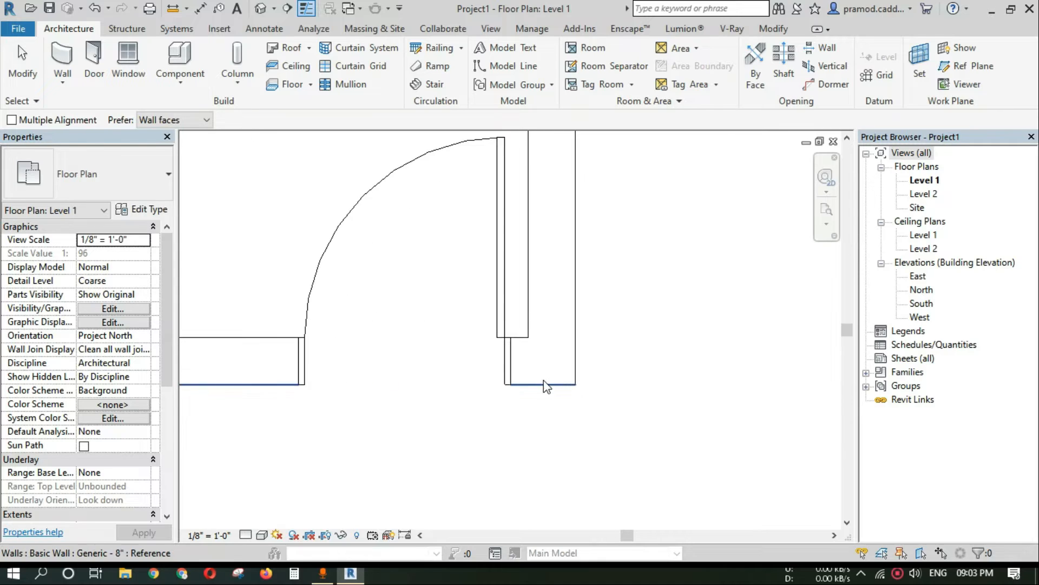
pyautogui.scroll(2, 535, 297)
pyautogui.press('Escape')
pyautogui.click(523, 315)
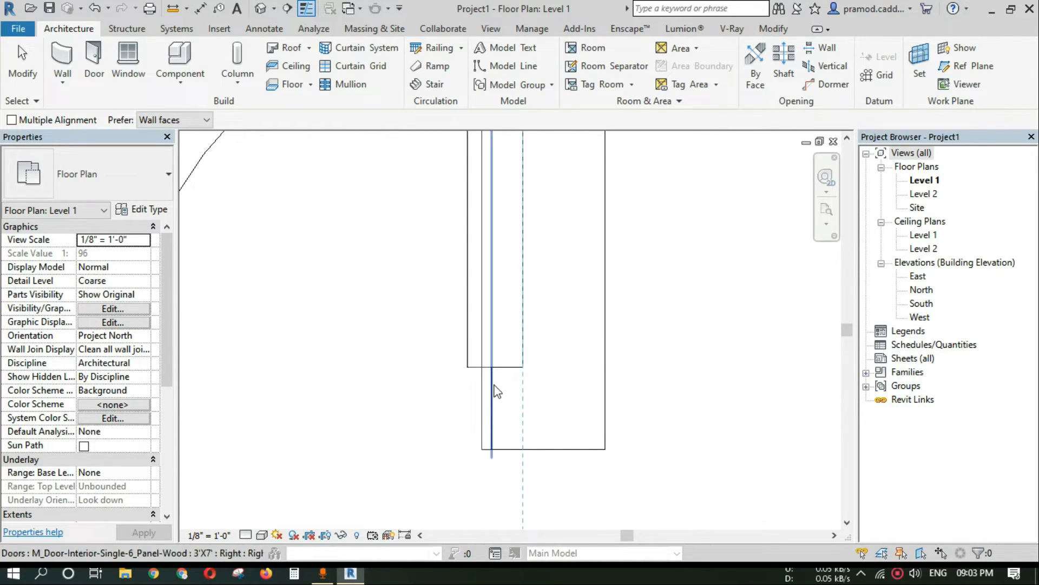
pyautogui.click(493, 391)
pyautogui.scroll(-4, 489, 352)
pyautogui.moveTo(555, 402); pyautogui.dragTo(709, 405, button='middle')
pyautogui.scroll(1, 579, 390)
pyautogui.moveTo(487, 380); pyautogui.dragTo(494, 381, button='middle')
pyautogui.press('Escape')
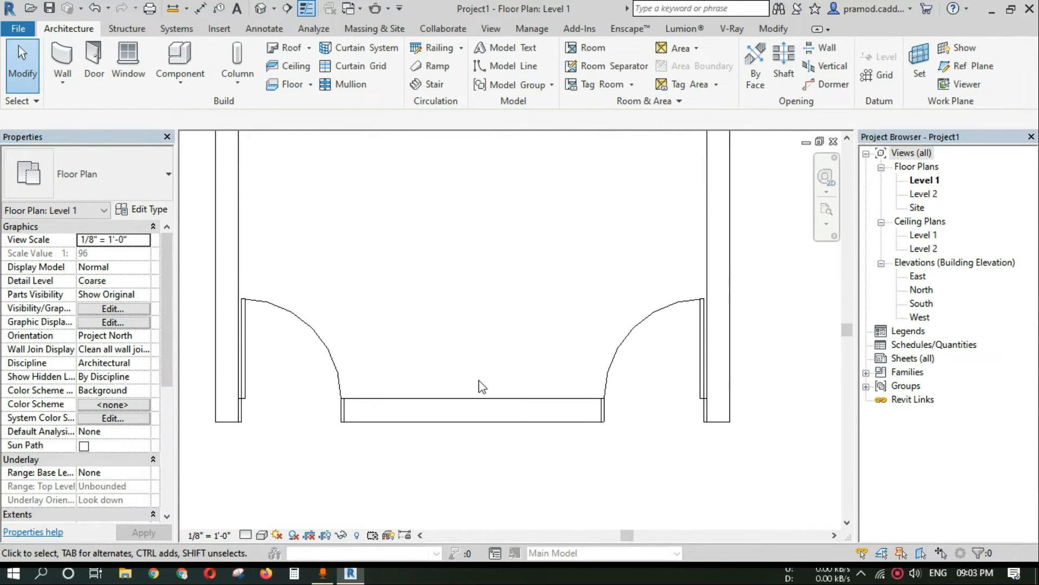
# - Open the default 3D view, change its visual style, and orbit the model to examine both doors
pyautogui.click(261, 8)
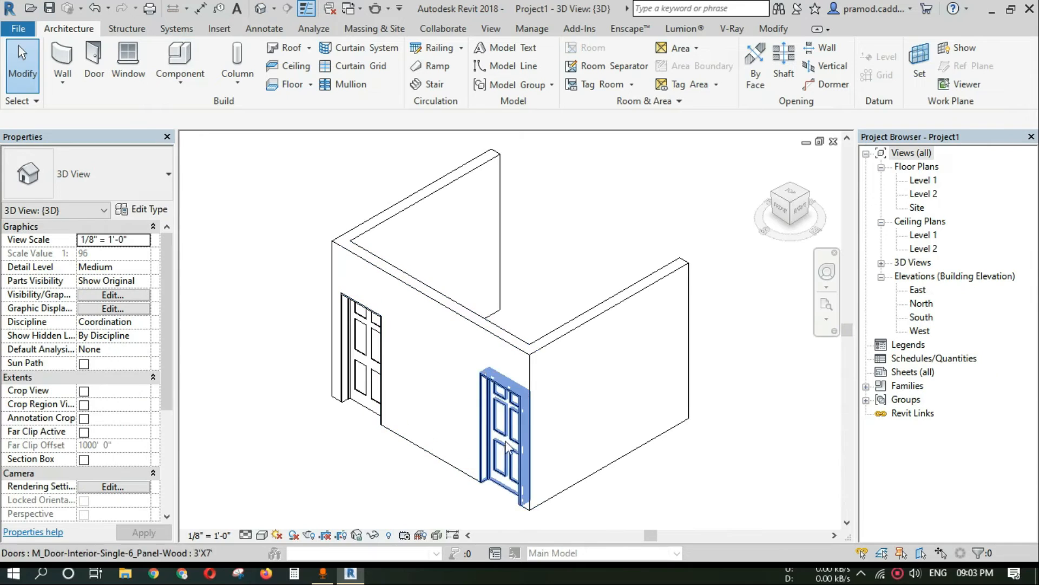
pyautogui.click(262, 535)
pyautogui.click(303, 509)
pyautogui.keyDown('shift'); pyautogui.moveTo(458, 459); pyautogui.dragTo(505, 425, button='middle'); pyautogui.keyUp('shift')
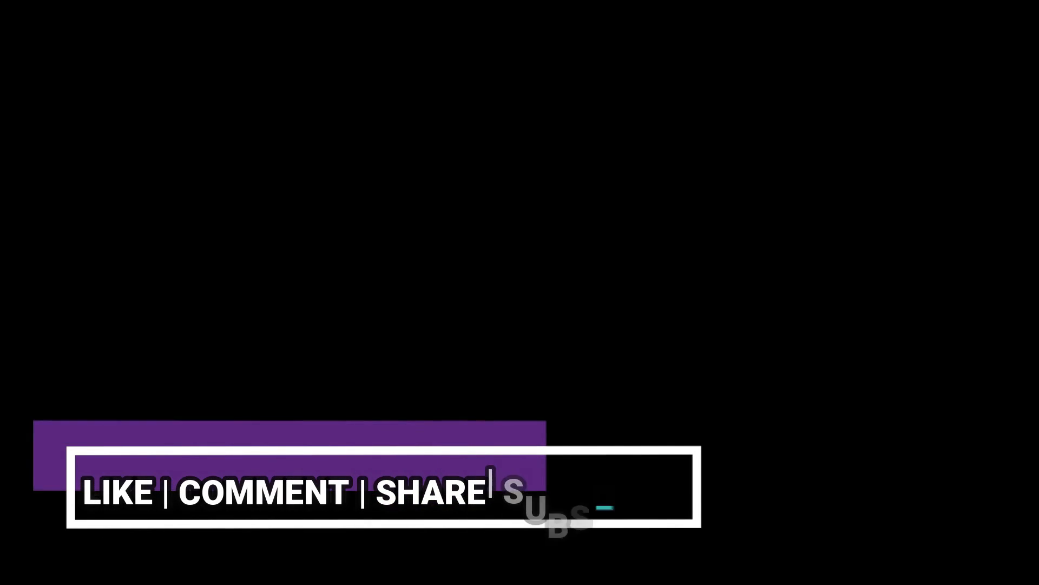